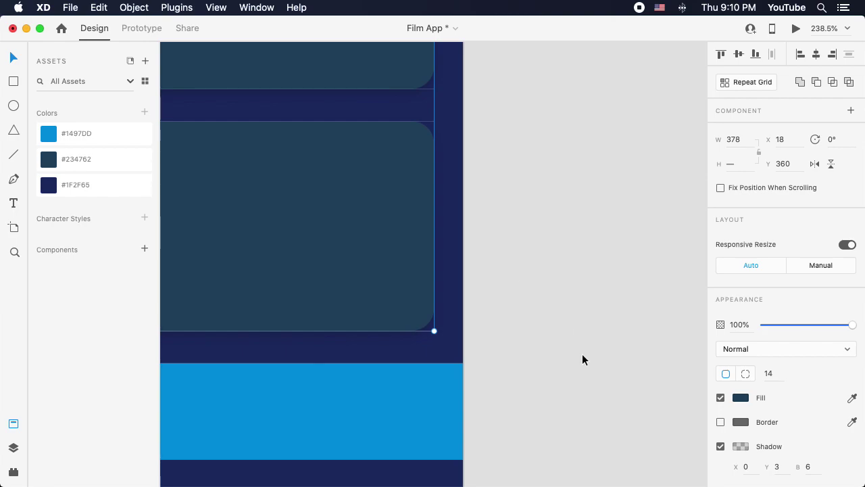
Step: Set the cards' shadow to X 1, Y 4 and blur 8
scroll(784, 443, down, 1)
click(749, 452)
text(1)
key(Tab)
text(4)
key(Tab)
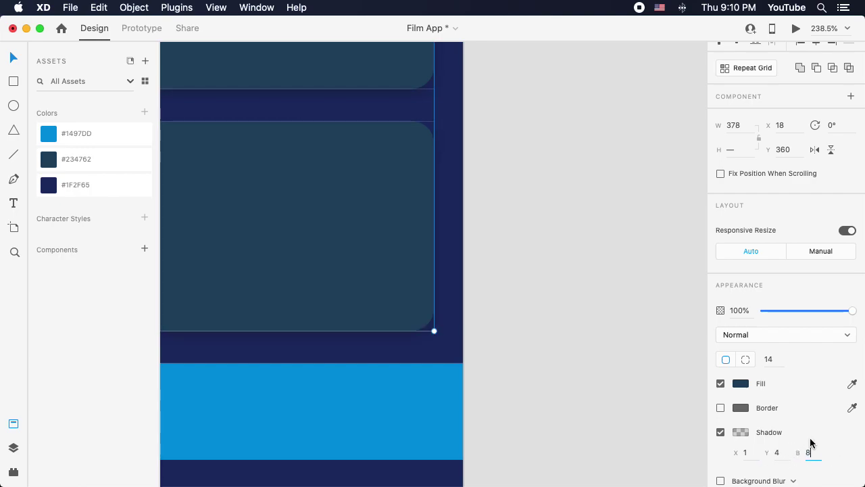
Step: Set the opacity of the cards' black shadow color to 20%
click(741, 432)
click(687, 441)
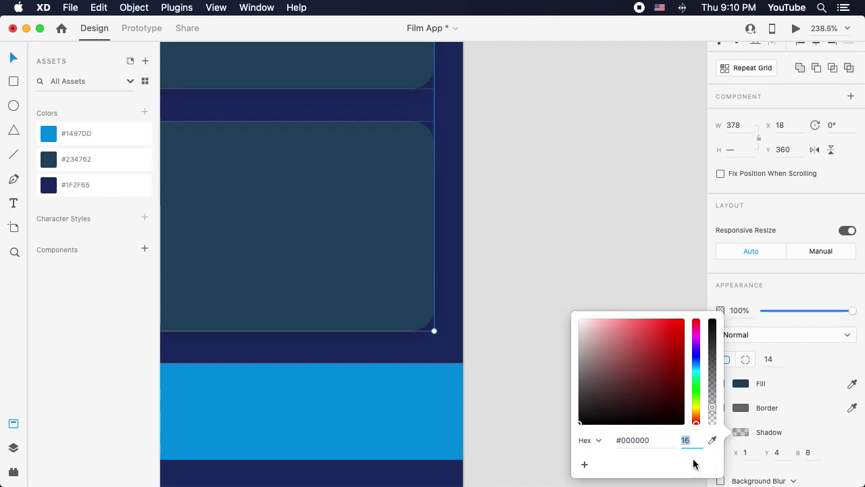
text(20)
key(Return)
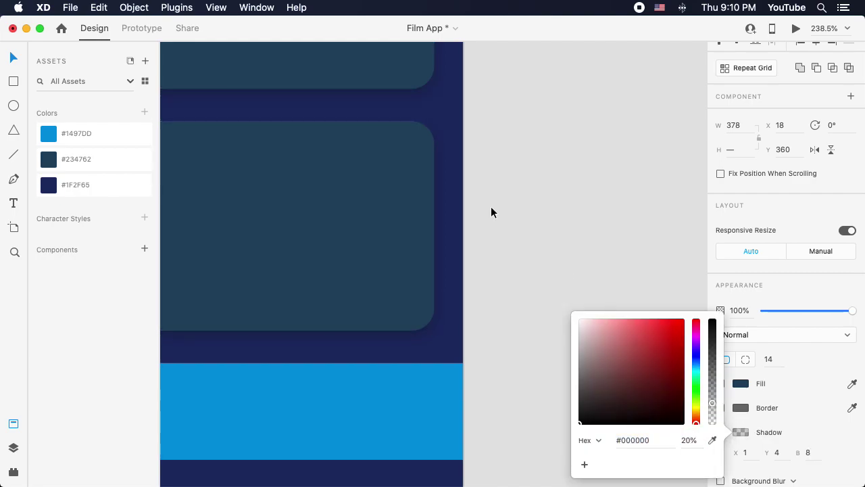
click(540, 207)
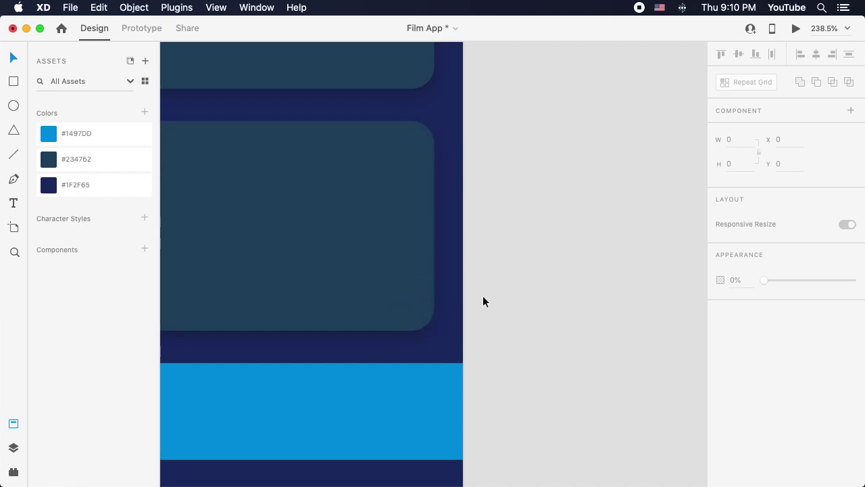
Step: Draw a circle about 73 px in diameter over the upper card's top edge, near its right corner
key(super+0)
click(13, 105)
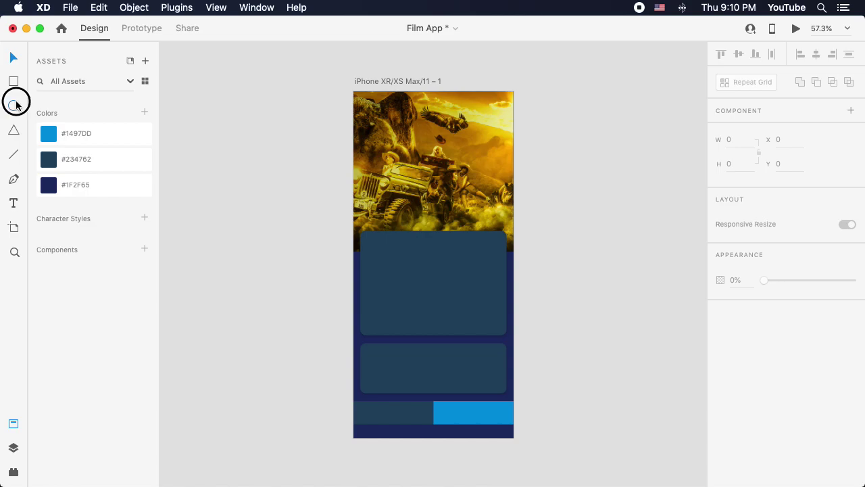
mouse_move(455, 213)
mouse_down()
mouse_move(494, 254)
mouse_move(475, 233)
mouse_move(483, 234)
mouse_up()
key(v)
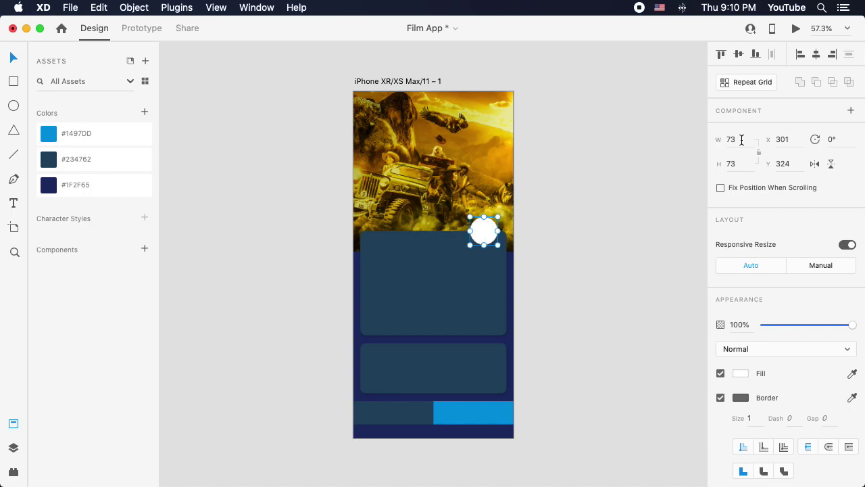
Step: Resize the circle to 70 by 70 and center it vertically on the upper card's top edge
click(741, 140)
text(70)
key(Tab)
text(70)
key(Return)
drag(482, 232, 484, 244)
click(597, 225)
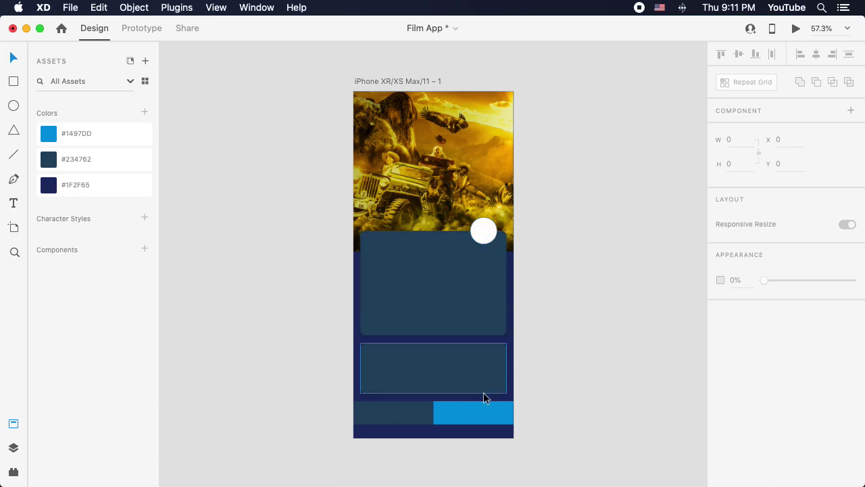
Step: Fill the circle with the saved color #1497DD and remove its border
click(484, 231)
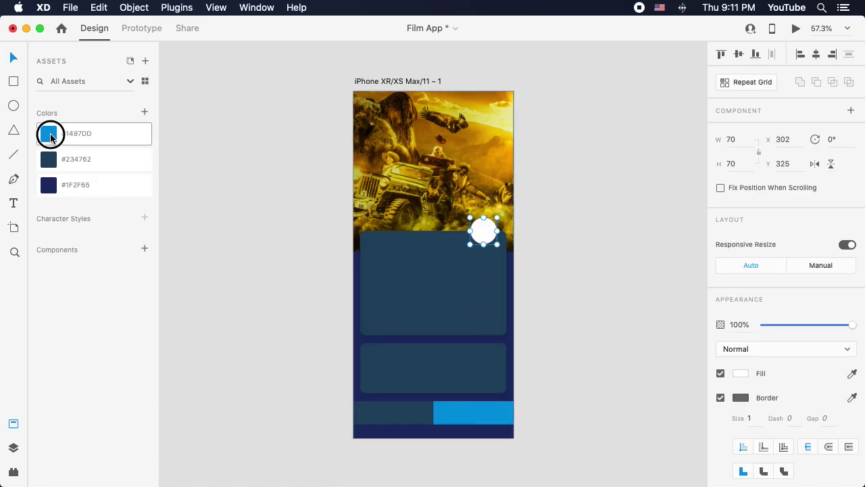
click(49, 134)
click(619, 221)
click(482, 235)
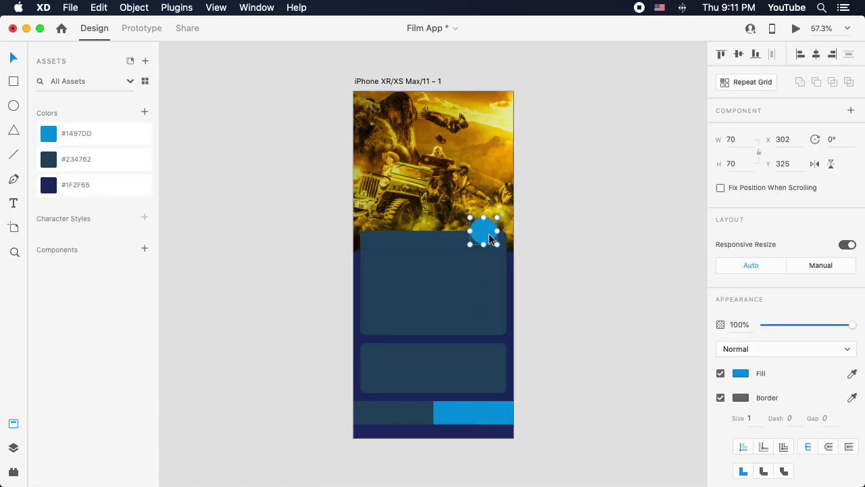
click(721, 398)
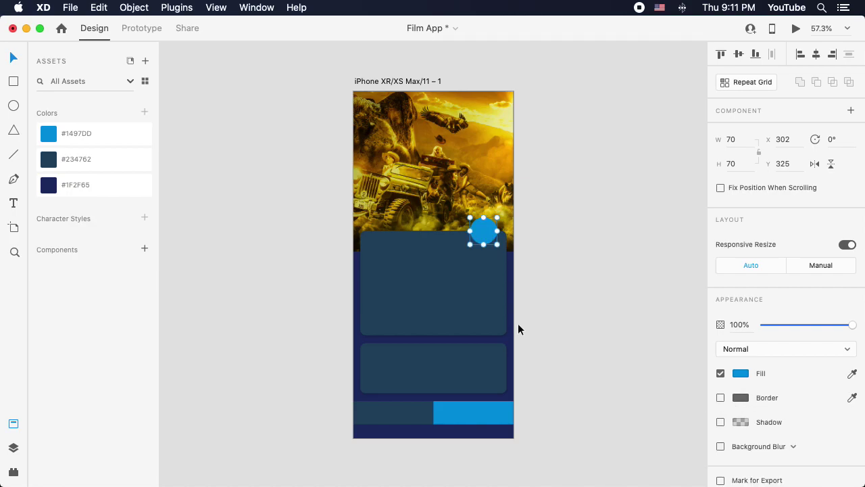
click(529, 332)
click(455, 263)
click(421, 372)
click(489, 411)
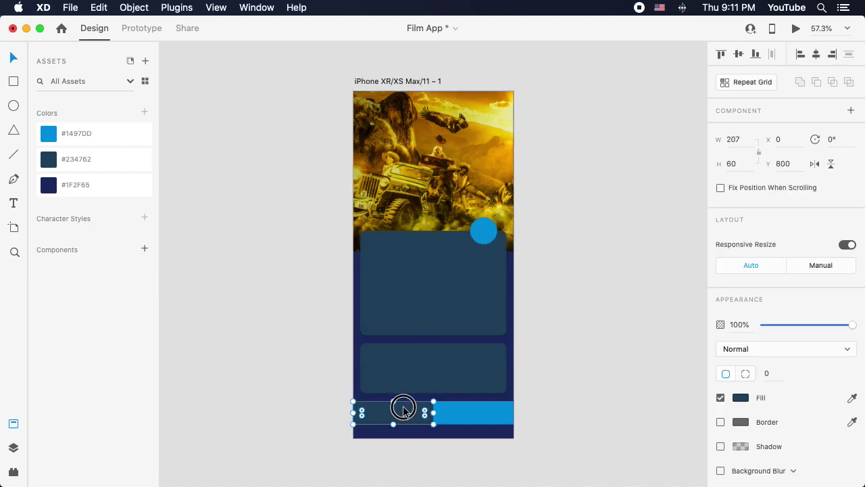
click(577, 354)
Step: Draw a white triangle about 20 by 17 px inside the blue circle, rotated 90° and without a border
scroll(489, 219, up, 5)
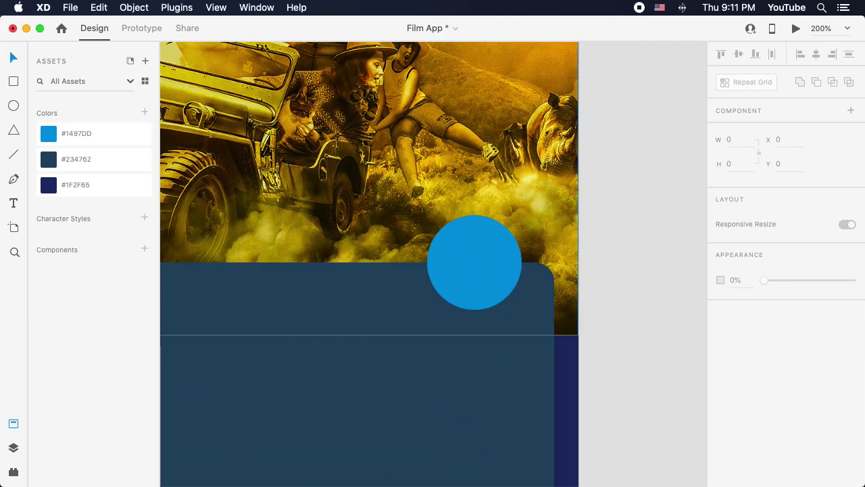
click(14, 130)
drag(463, 251, 492, 279)
click(847, 141)
text(90)
key(Return)
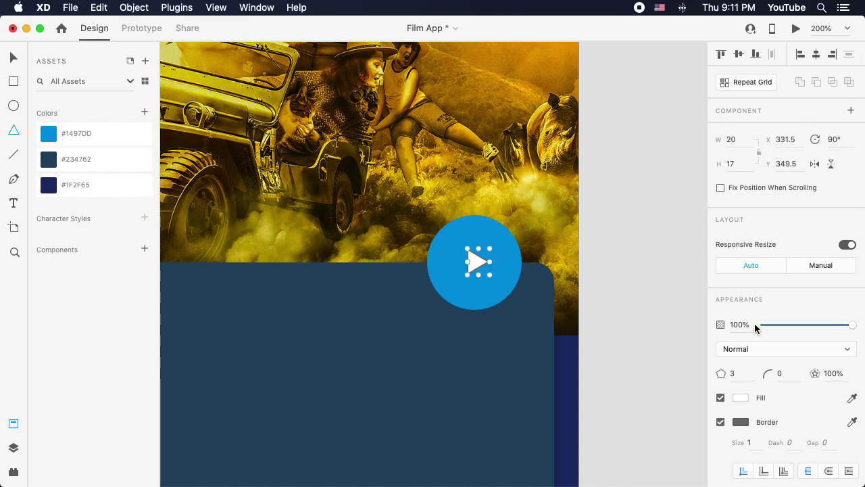
click(721, 422)
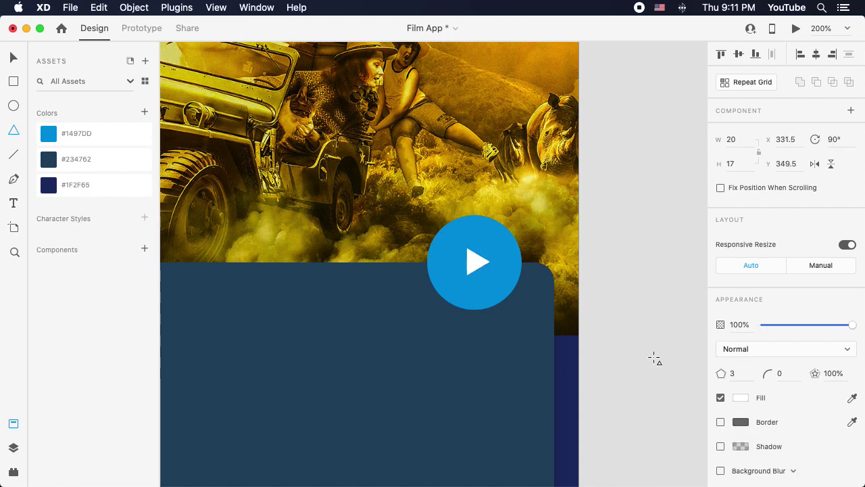
Step: Align the triangle and the blue circle to each other's vertical and horizontal centers
click(12, 58)
drag(477, 260, 483, 284)
shift+click(489, 241)
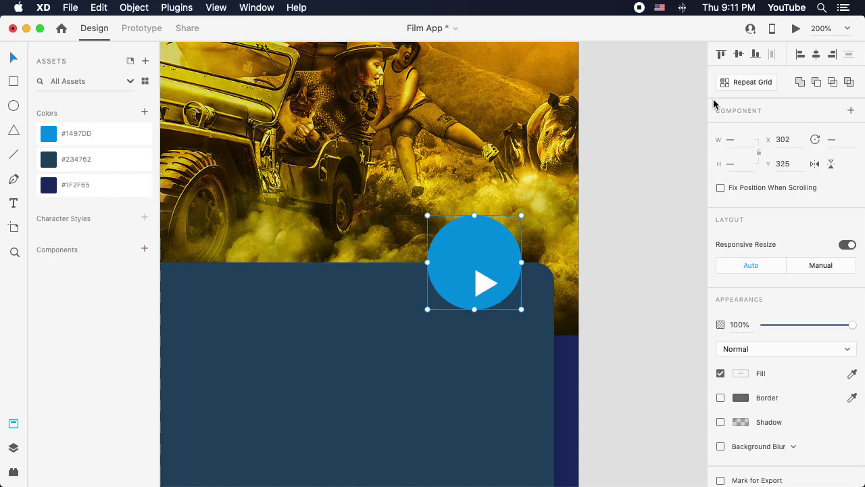
click(739, 54)
click(816, 54)
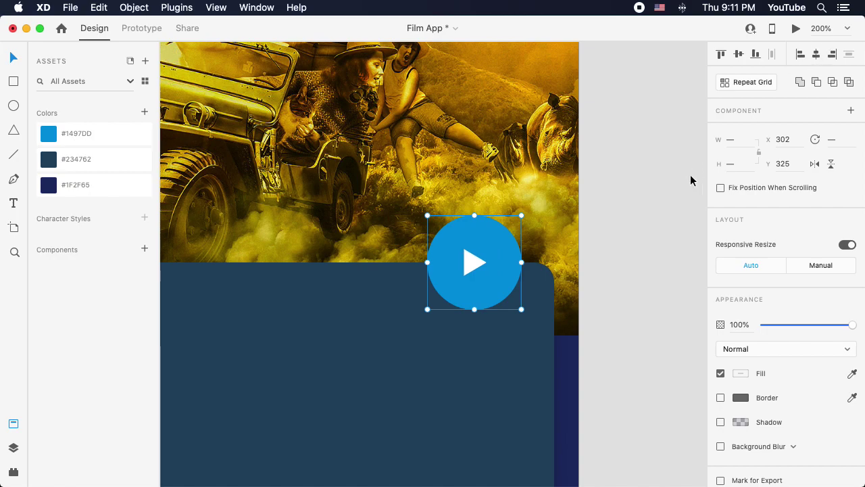
click(630, 273)
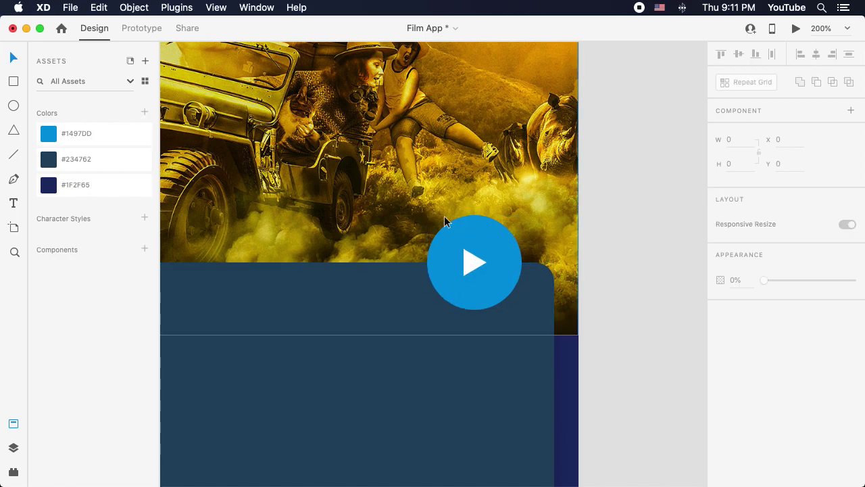
Step: Nudge the white triangle 2 px to the right within the circle
click(476, 265)
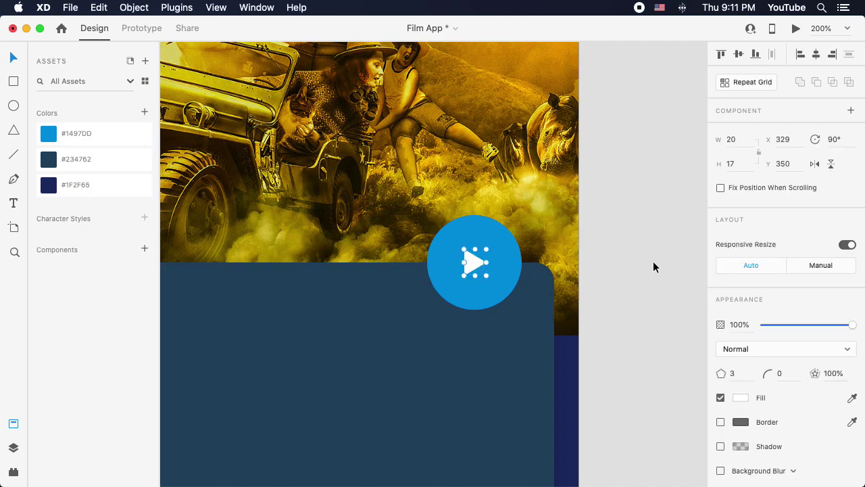
key(Right)
key(Right)
click(645, 261)
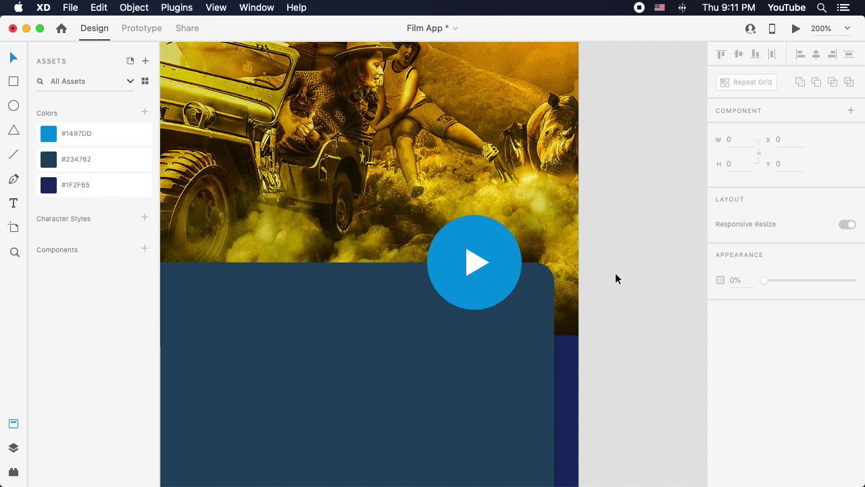
Step: Copy the upper card and paste its appearance onto the blue circle to give it the same shadow
scroll(507, 278, down, 5)
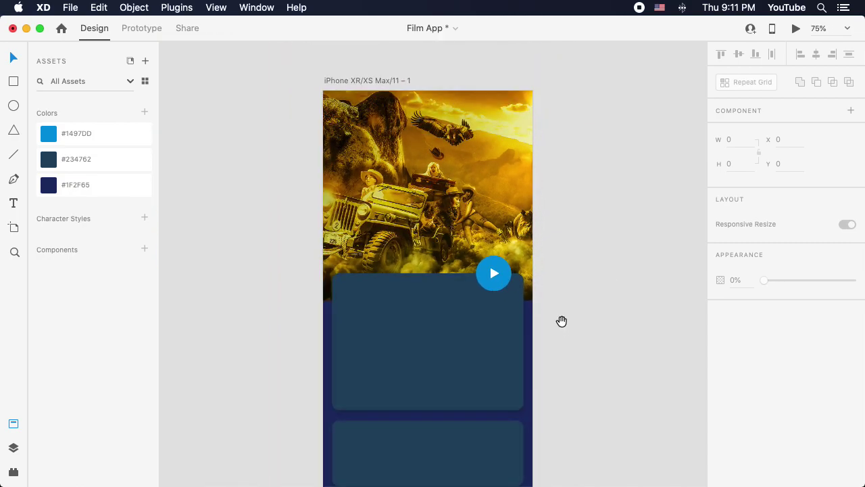
scroll(491, 279, up, 5)
click(518, 286)
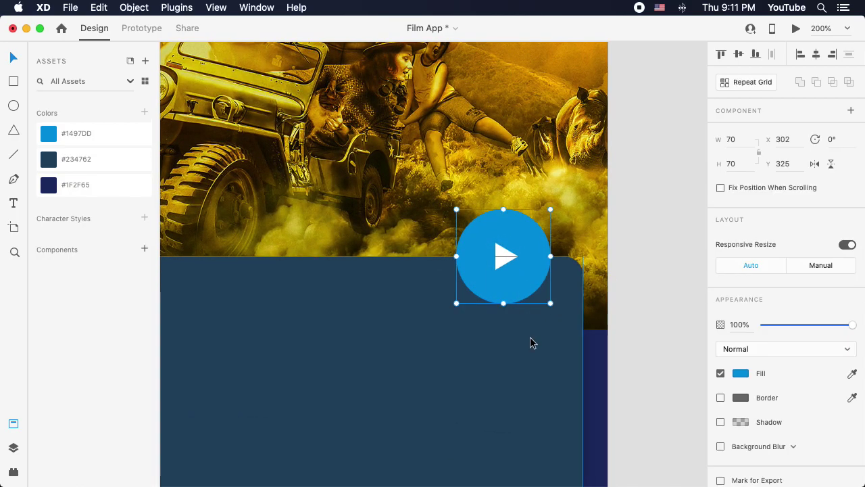
scroll(578, 329, down, 3)
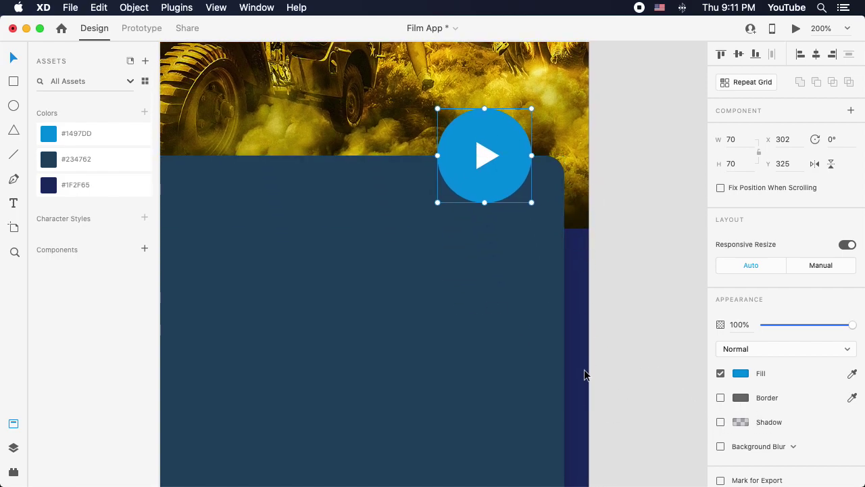
click(447, 327)
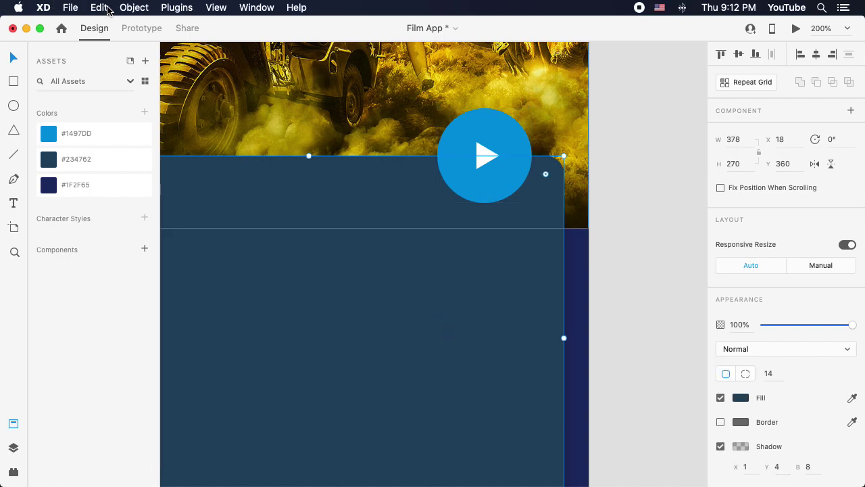
click(502, 185)
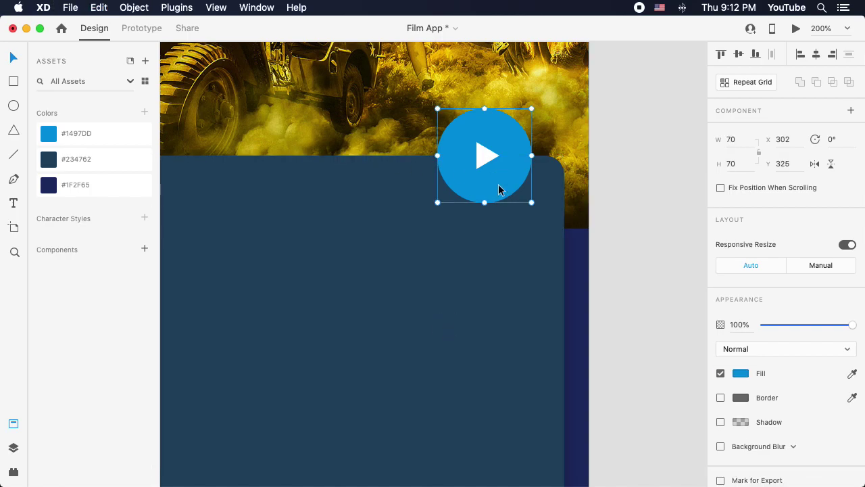
click(98, 7)
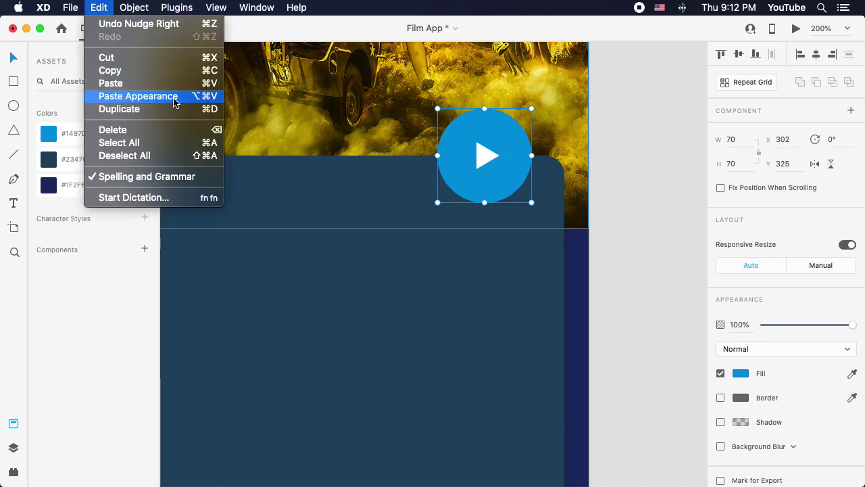
click(173, 99)
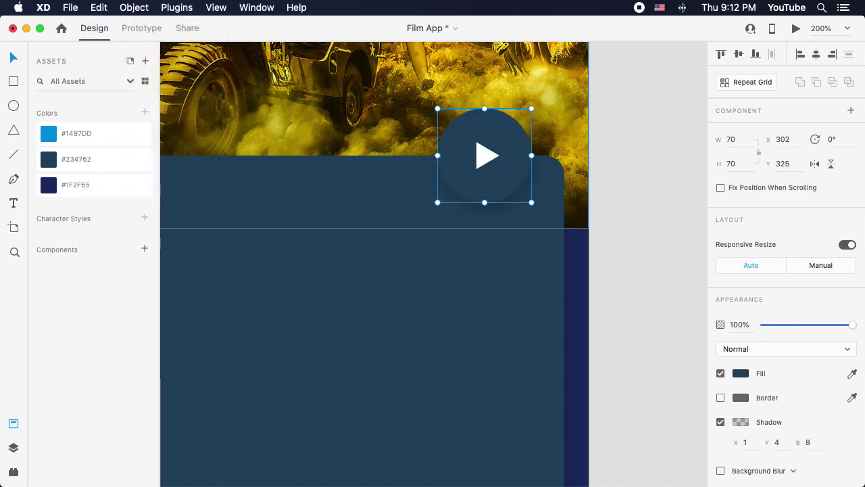
Step: Fill the play button's circle with the saved color #1497DD again
click(47, 132)
click(634, 169)
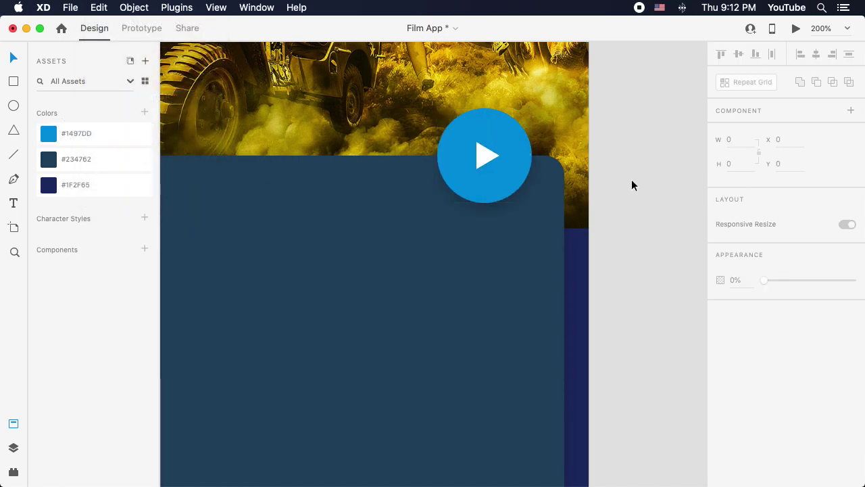
click(486, 200)
click(647, 311)
Step: Turn the white triangle and the blue circle together into one component
click(483, 155)
shift+click(505, 132)
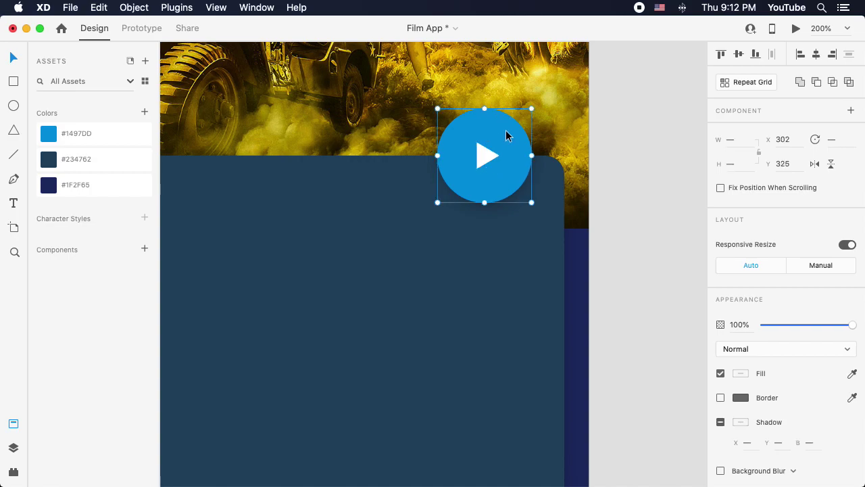
scroll(534, 218, down, 5)
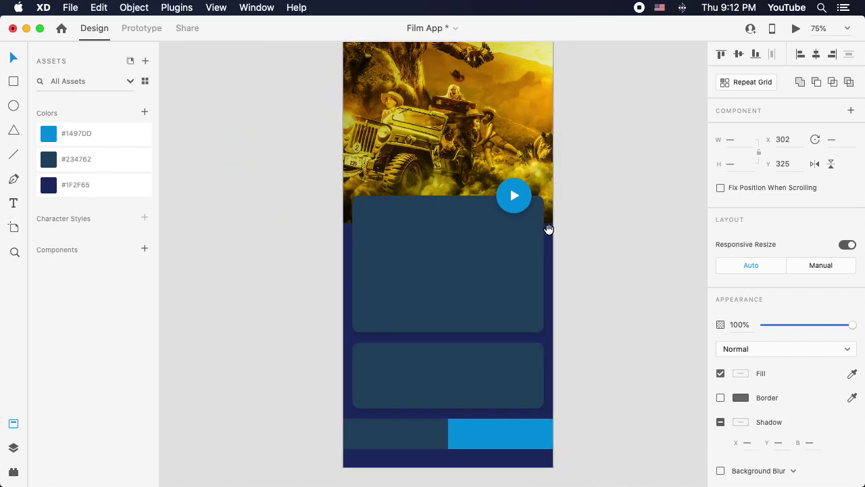
scroll(549, 229, up, 3)
scroll(549, 229, right, 2)
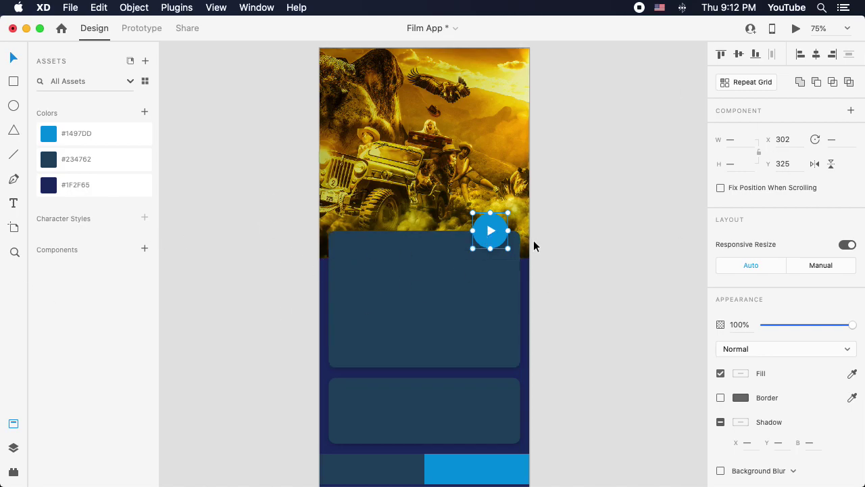
click(144, 249)
Step: Rename the new play button component to "Playback Button"
double_click(69, 271)
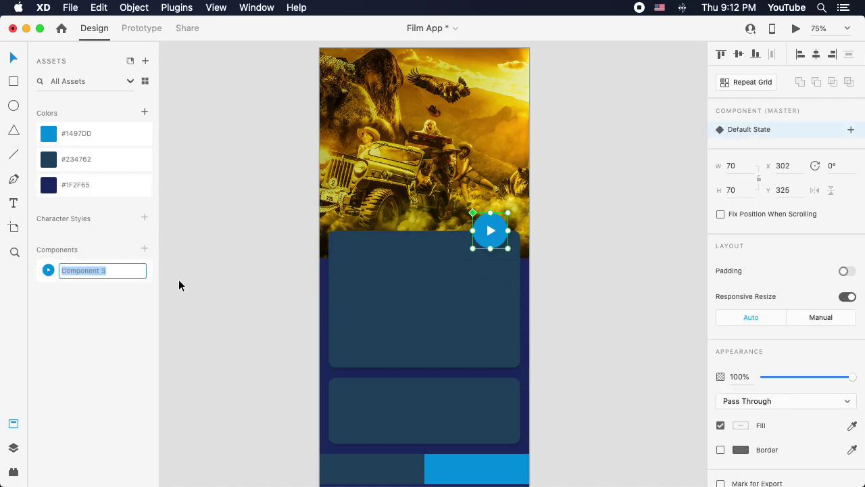
text(Play)
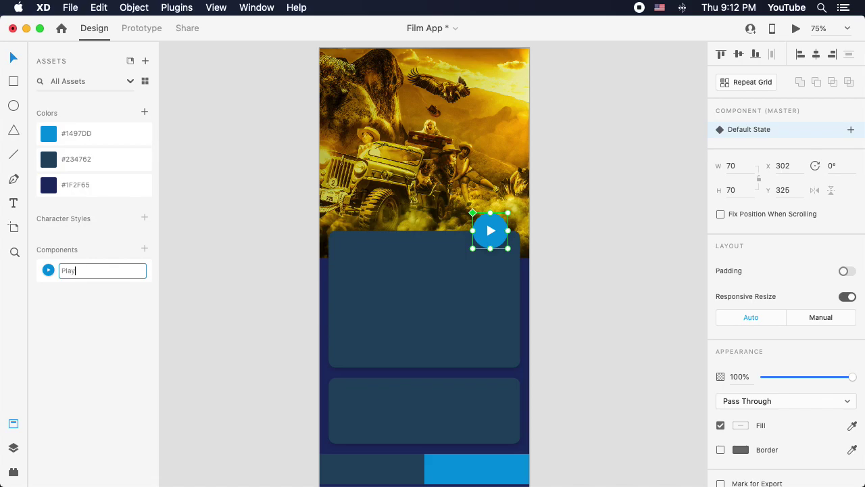
text(back Button)
key(Return)
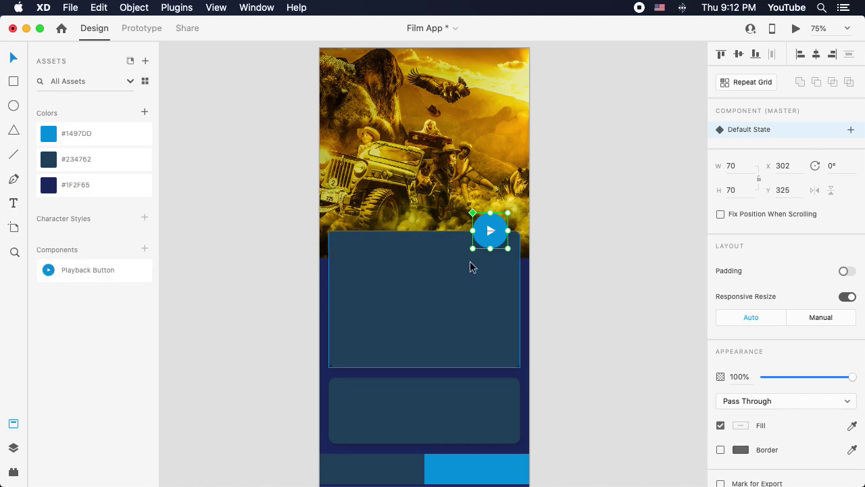
click(578, 303)
Step: Add the text "Check Out" on the lower card
scroll(578, 302, down, 2)
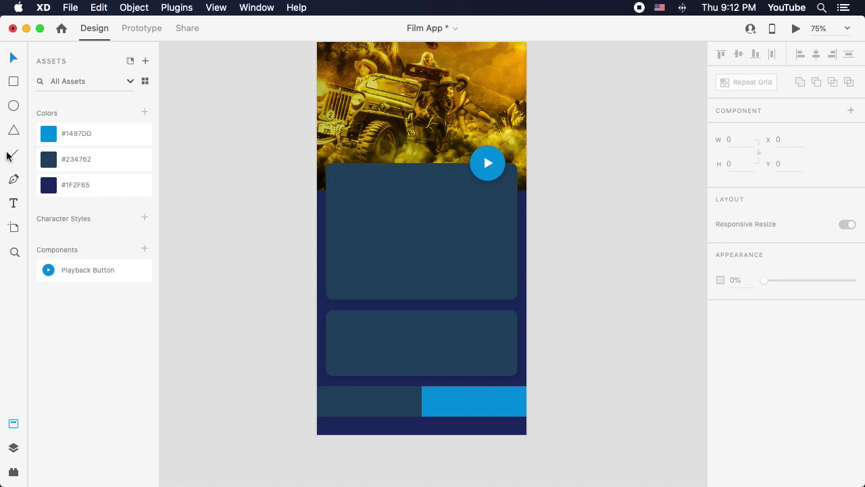
click(14, 202)
click(417, 339)
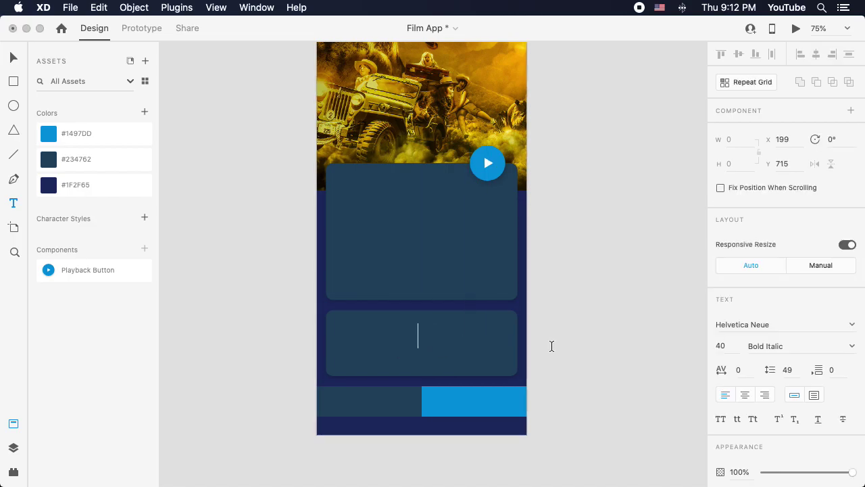
text(Check)
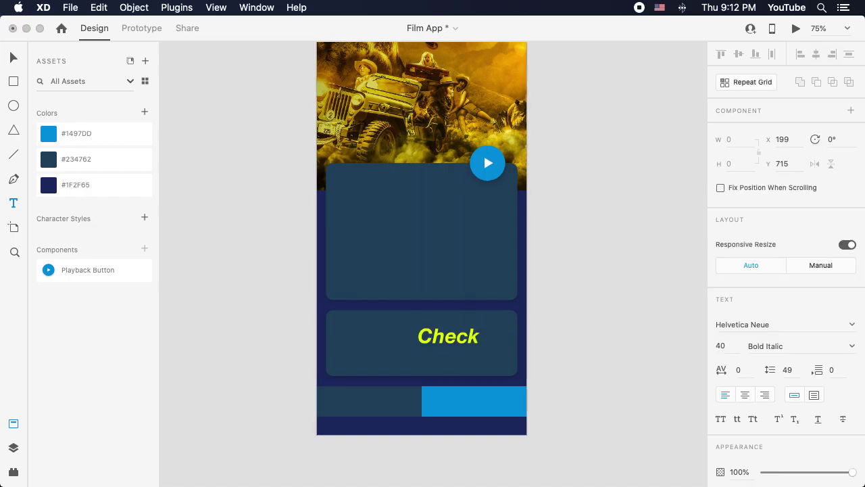
text( Out)
key(Escape)
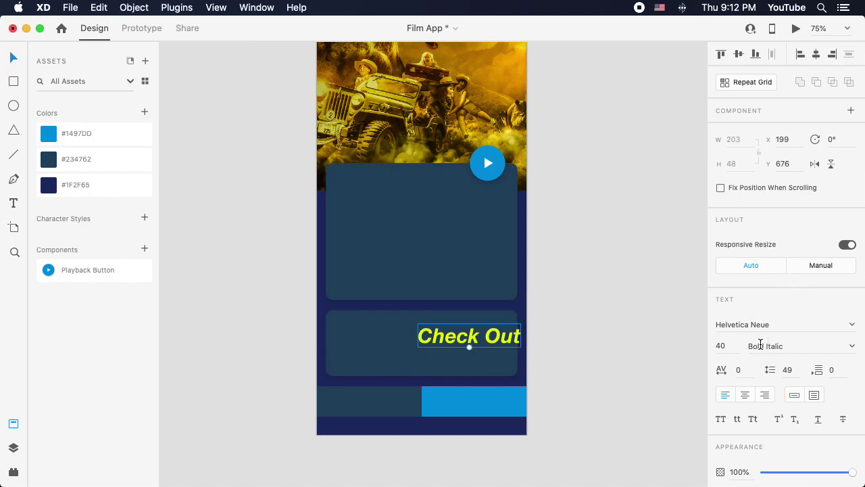
Step: Set the Check Out text to the Condensed Bold style and fill it with white #FFFFFF
scroll(813, 293, down, 5)
click(852, 195)
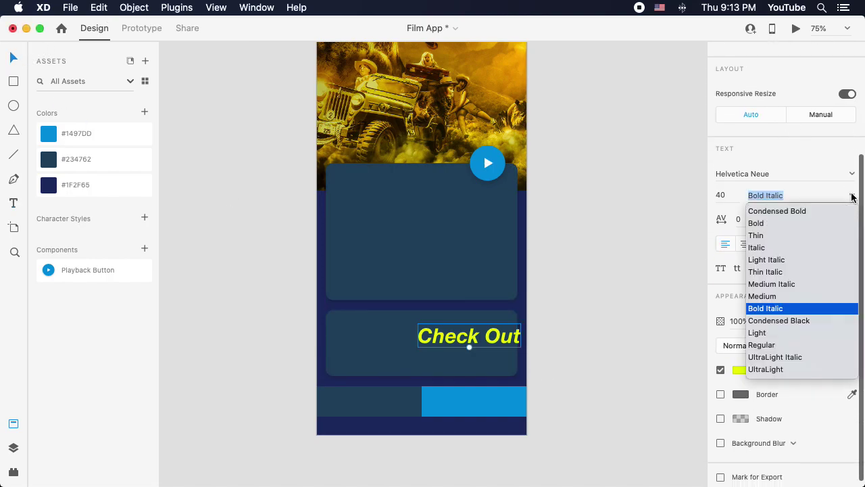
click(792, 211)
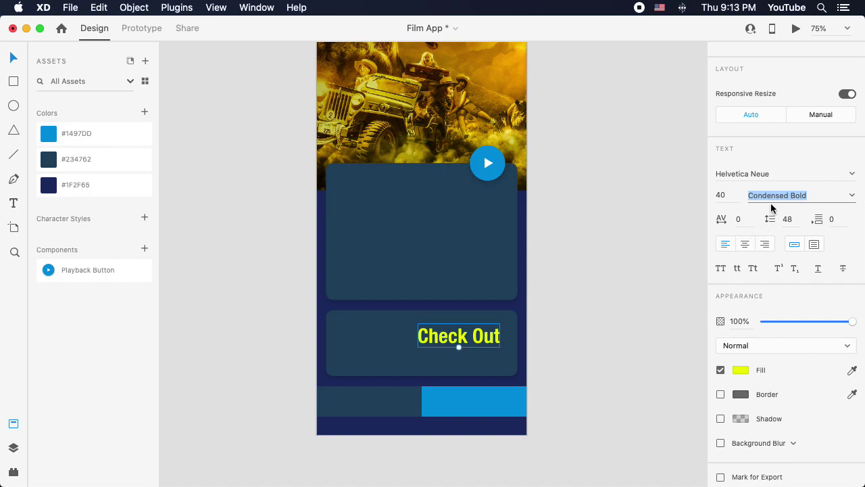
click(741, 370)
text(ffffff)
key(Return)
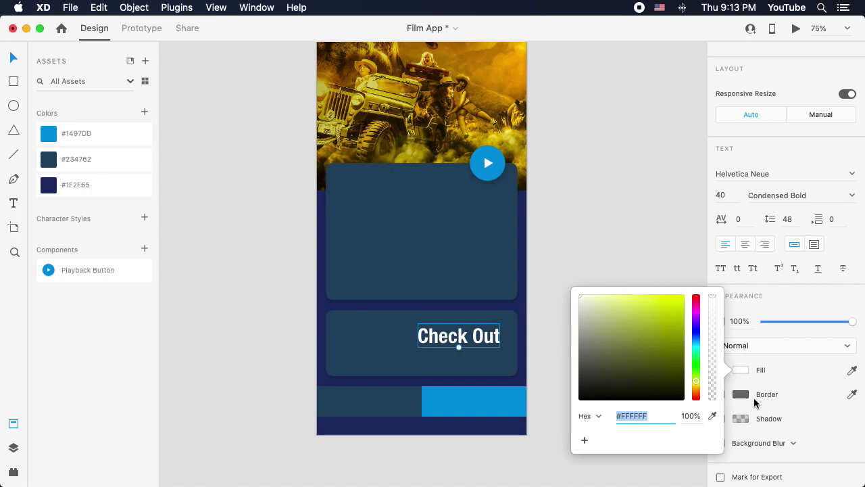
click(790, 302)
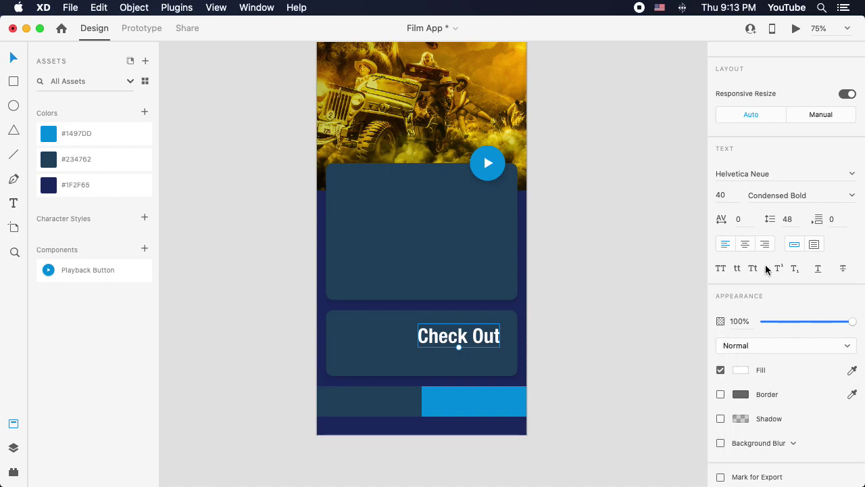
Step: Move the Check Out text onto the blue rectangle and set its font size to 24
drag(459, 336, 475, 407)
click(720, 195)
text(24)
key(Return)
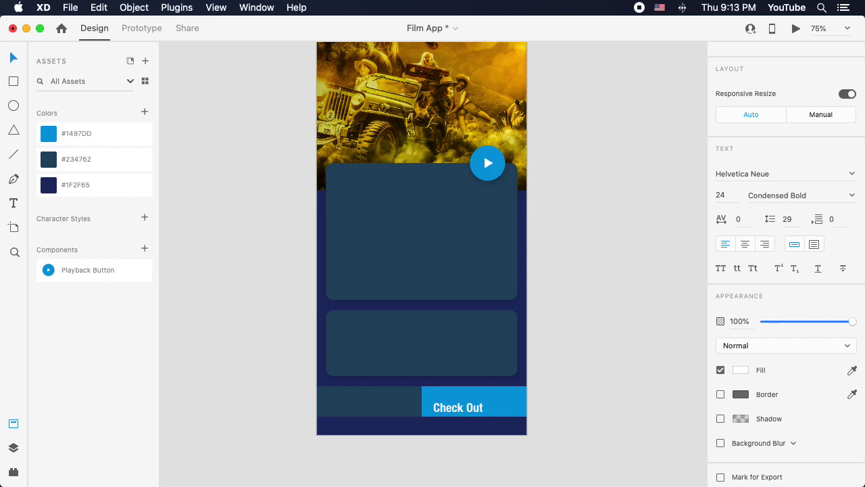
drag(468, 410, 484, 404)
click(560, 379)
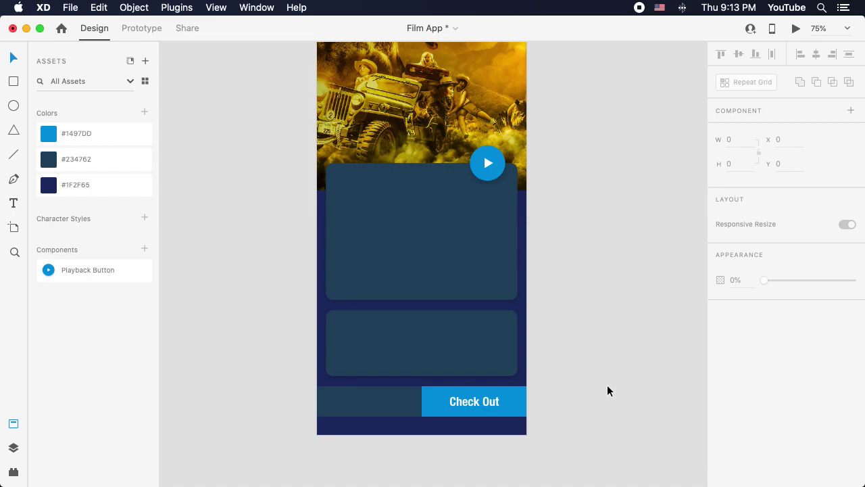
Step: Give the Check Out text a black shadow with X 1, Y 2, blur 6 and 20% opacity
click(477, 403)
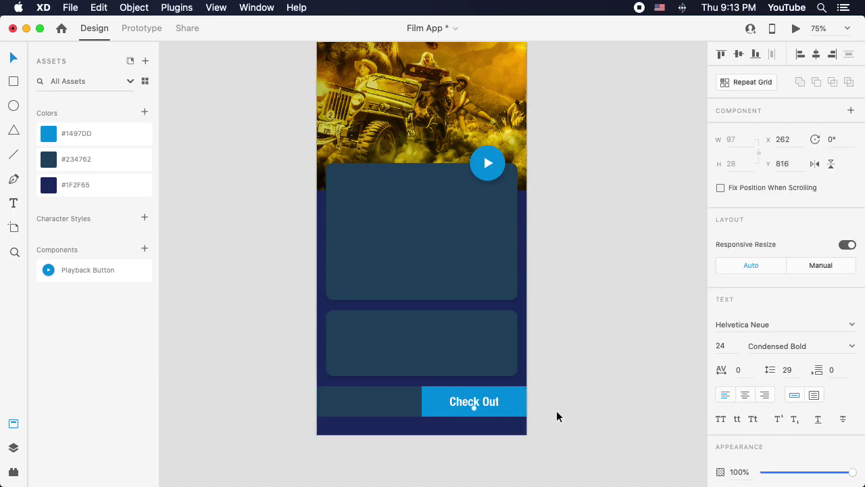
scroll(793, 430, down, 5)
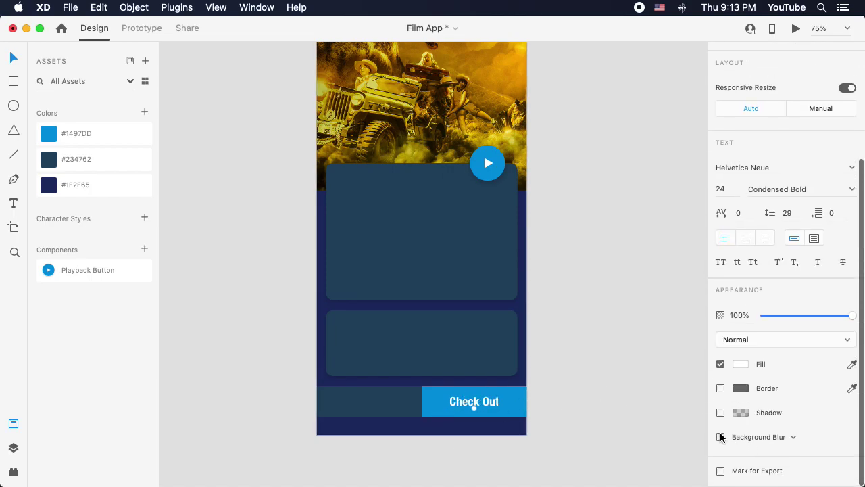
click(721, 412)
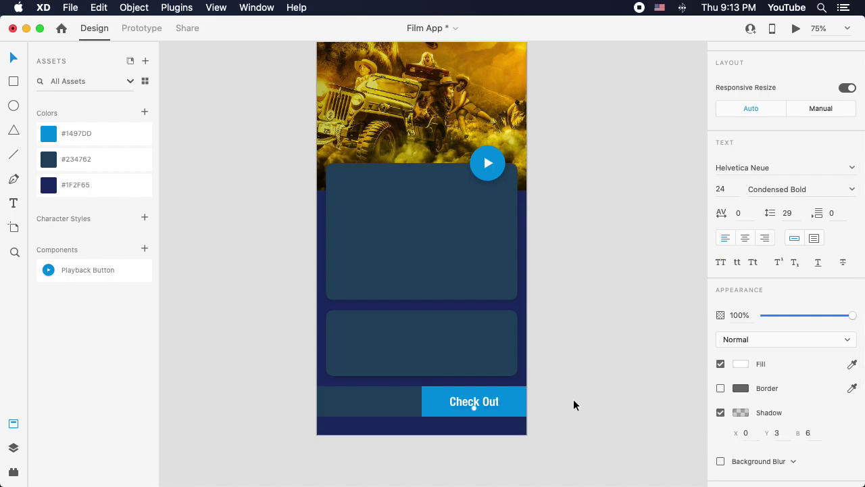
click(782, 434)
key(shift+Tab)
text(1)
key(Tab)
click(741, 412)
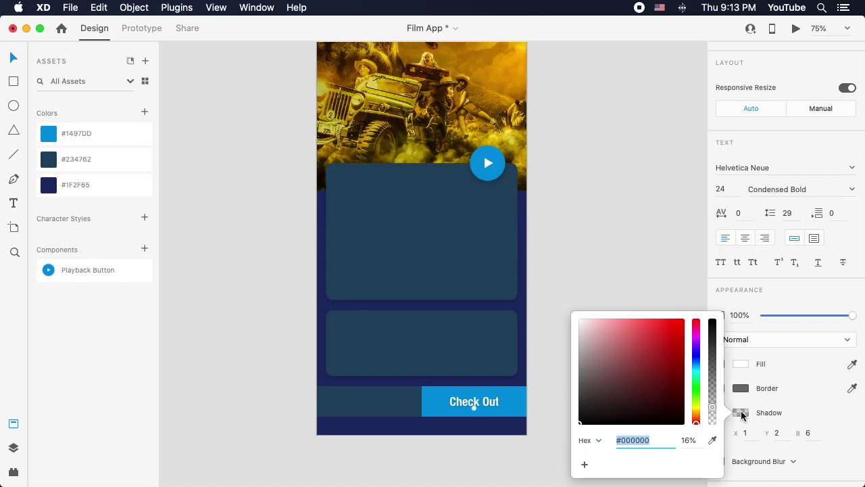
click(688, 440)
text(20)
key(Return)
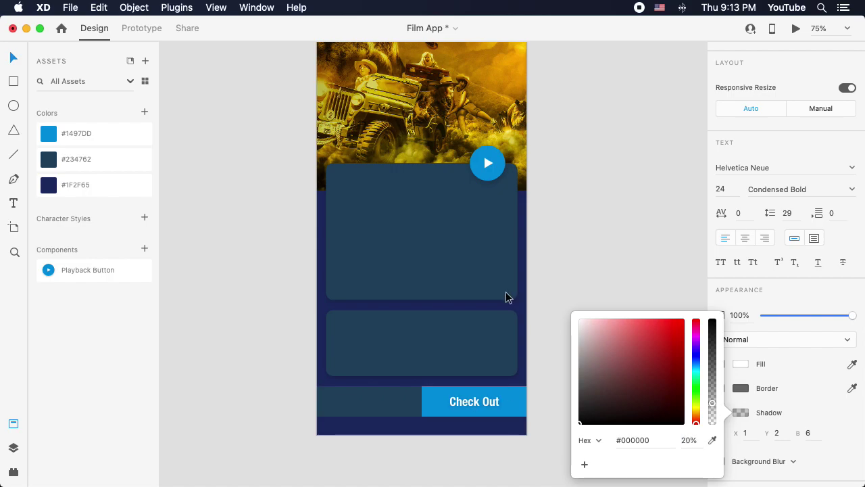
click(649, 228)
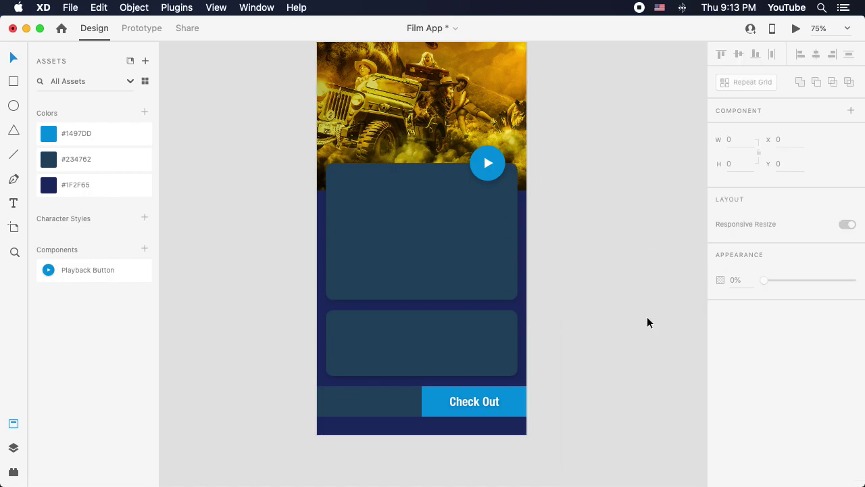
Step: Centre the Check Out text horizontally and vertically on the blue rectangle and set its paragraph alignment to centred
click(488, 405)
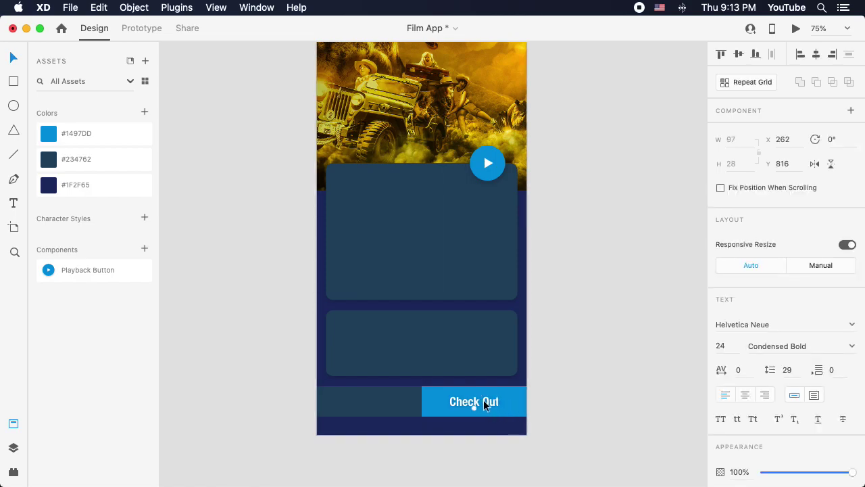
shift+click(520, 395)
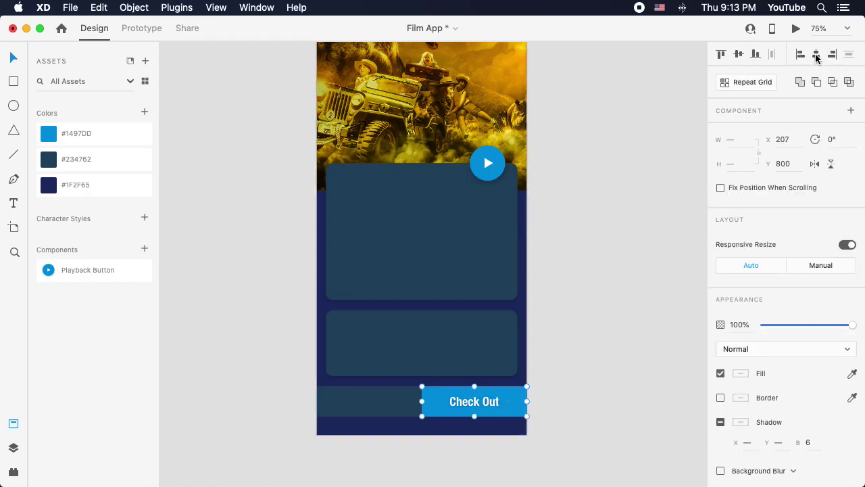
click(492, 428)
click(479, 402)
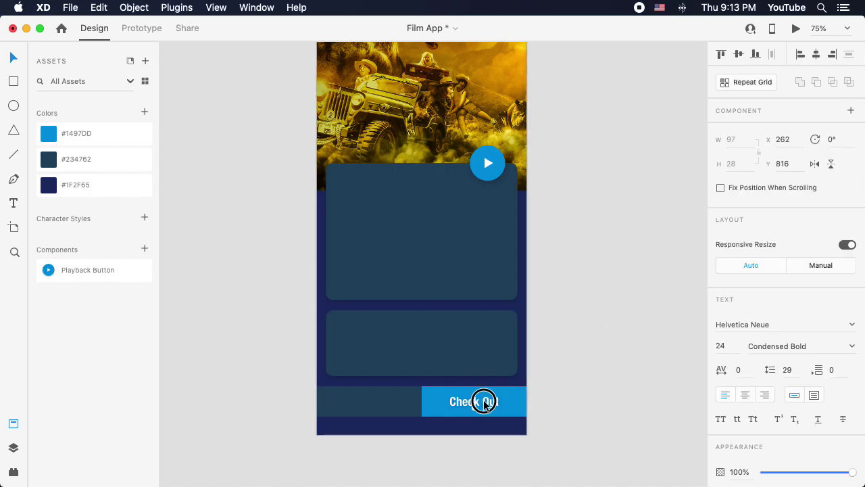
drag(484, 400, 472, 407)
shift+click(511, 394)
click(739, 55)
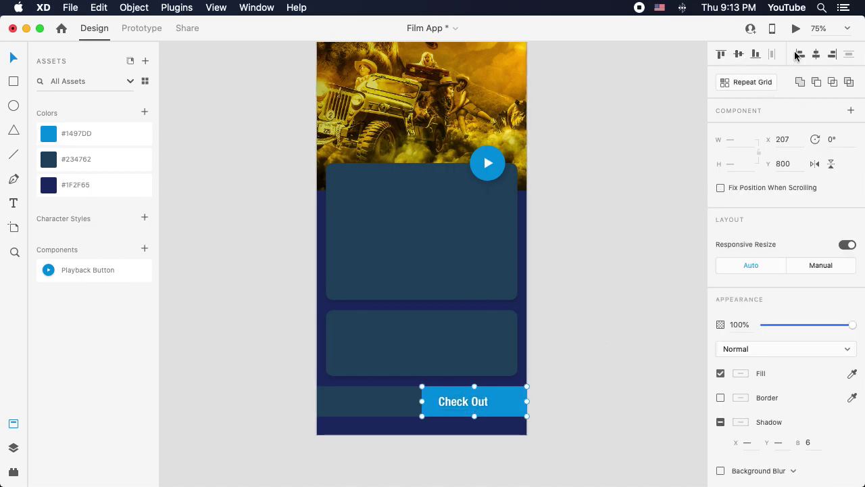
click(818, 54)
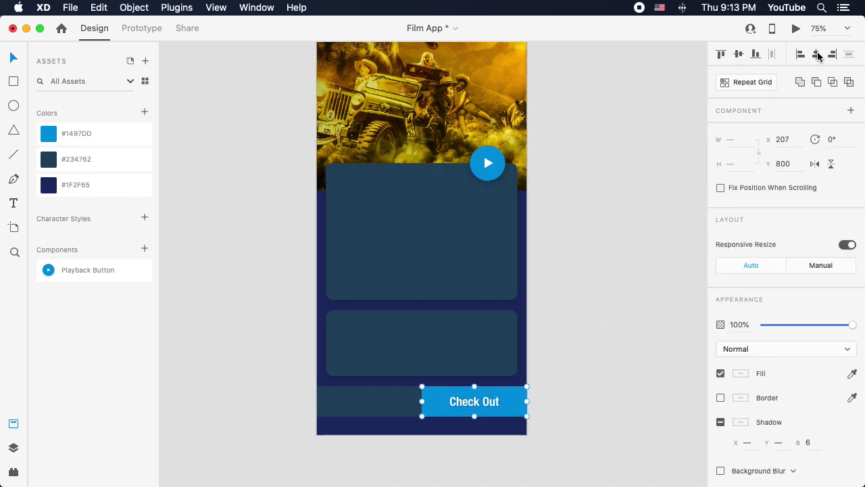
click(625, 406)
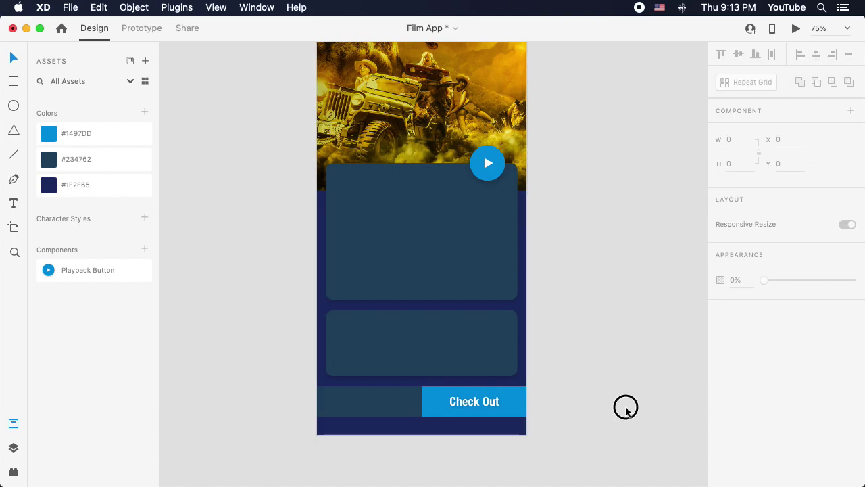
click(473, 402)
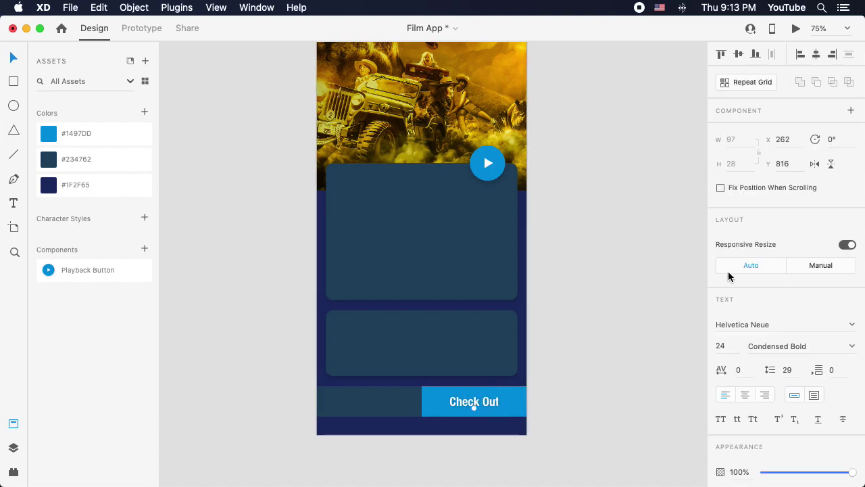
click(745, 395)
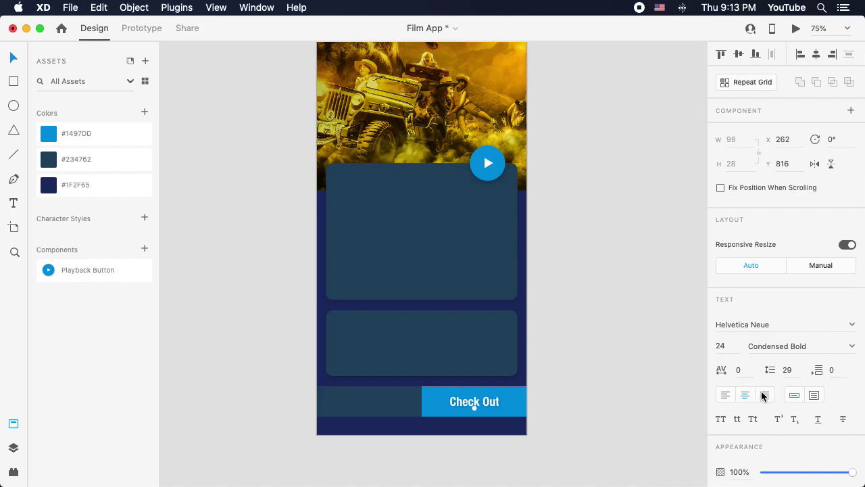
Step: Duplicate the Check Out text onto the dark rectangle beside the blue one and centre the copy on it
drag(492, 404, 405, 413)
shift+click(408, 414)
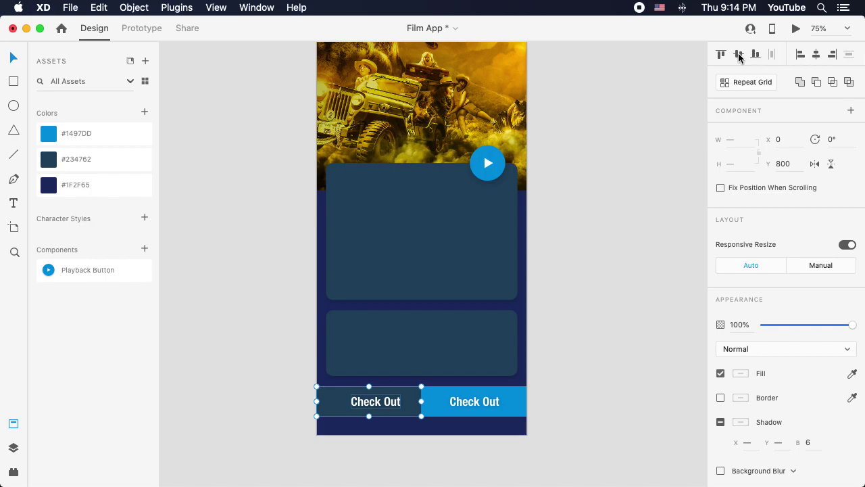
click(816, 54)
Step: Replace the copied text on the dark rectangle with "Total: US$22"
double_click(374, 401)
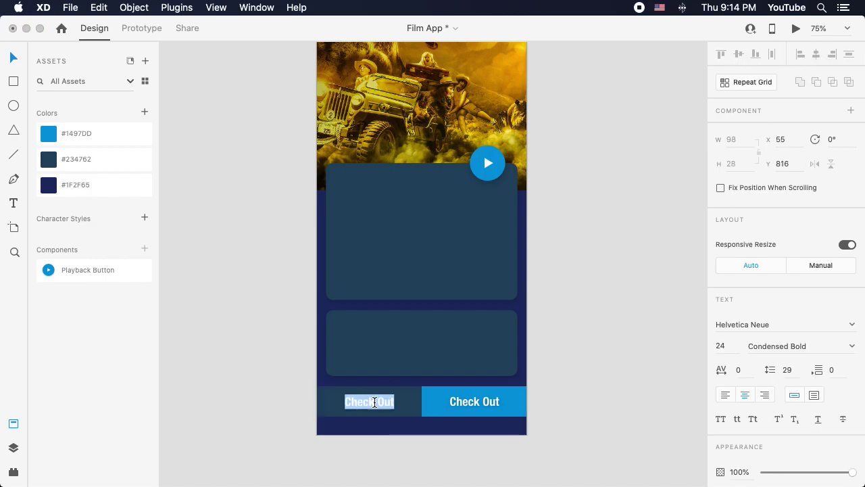
text(Total: US$22)
click(622, 352)
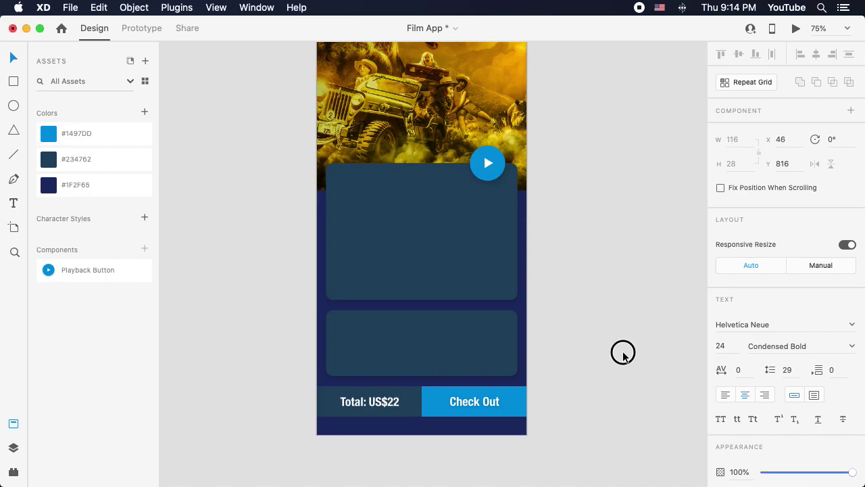
click(622, 351)
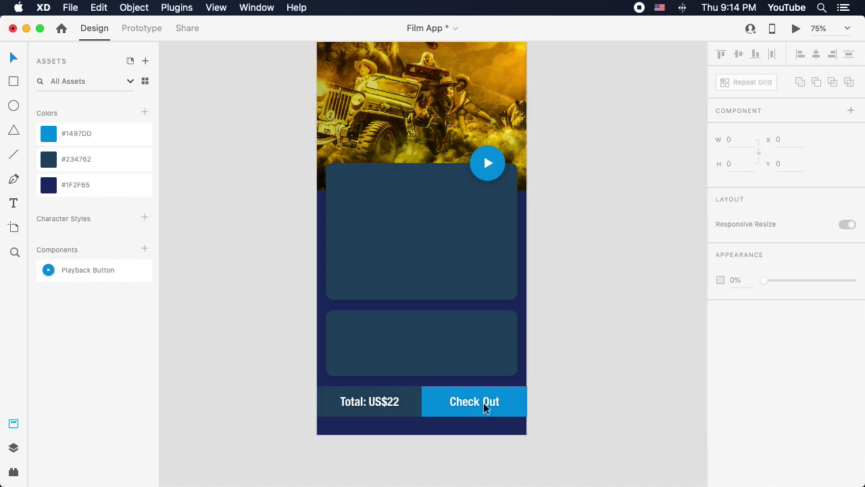
Step: Set the character spacing of both the Check Out and Total texts to 25
scroll(415, 402, up, 5)
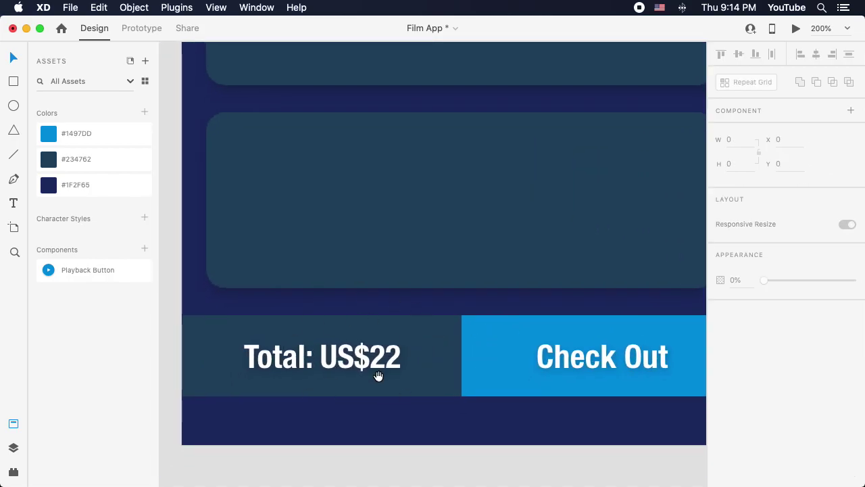
scroll(526, 368, down, 2)
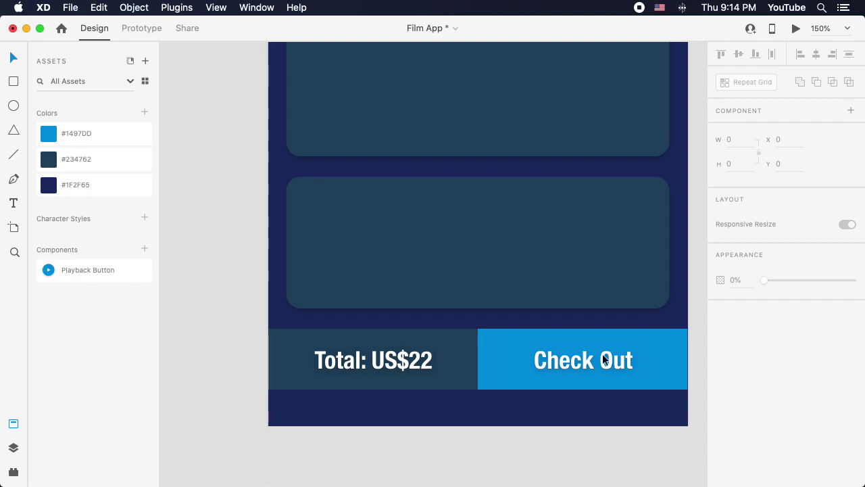
click(568, 362)
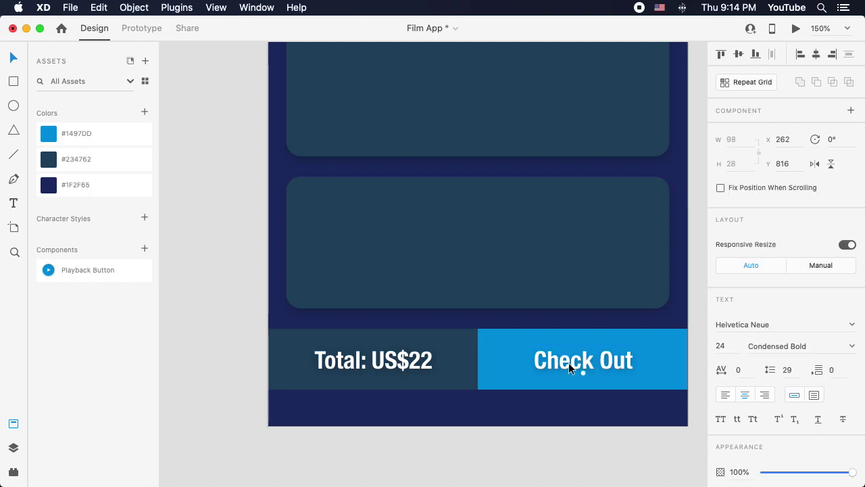
shift+click(373, 361)
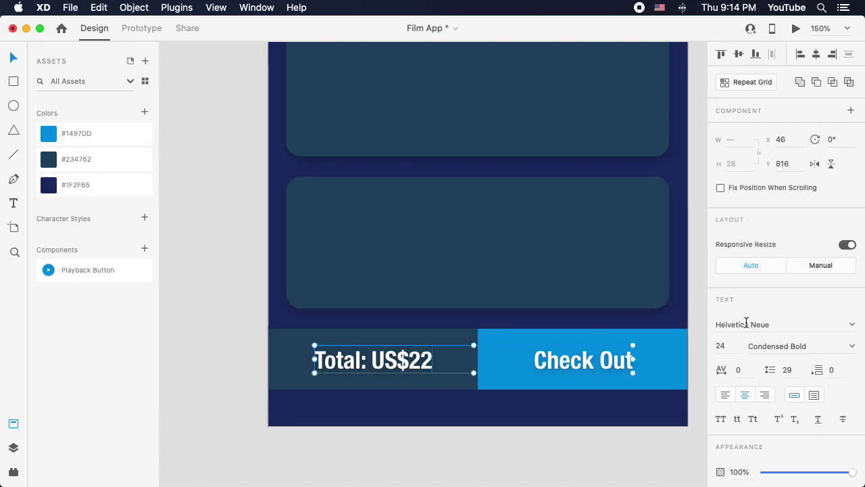
scroll(737, 345, down, 1)
click(739, 364)
text(25)
key(Return)
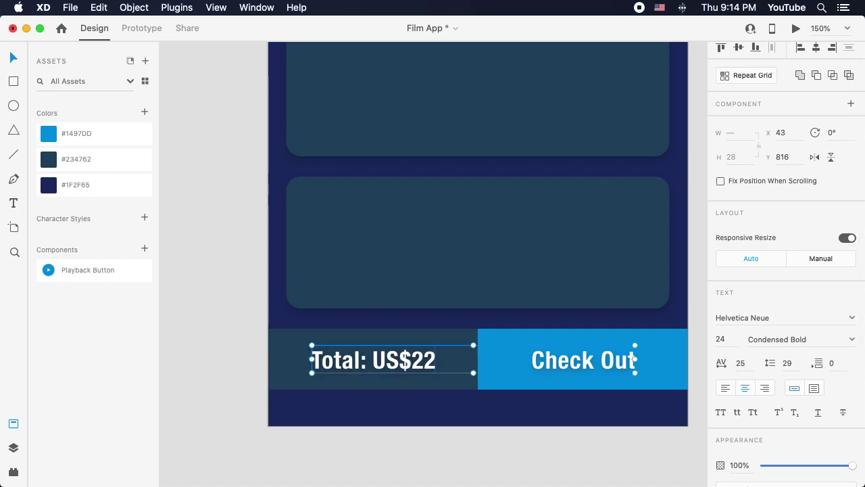
click(211, 313)
alt+click(580, 268)
alt+click(580, 268)
drag(620, 238, 548, 305)
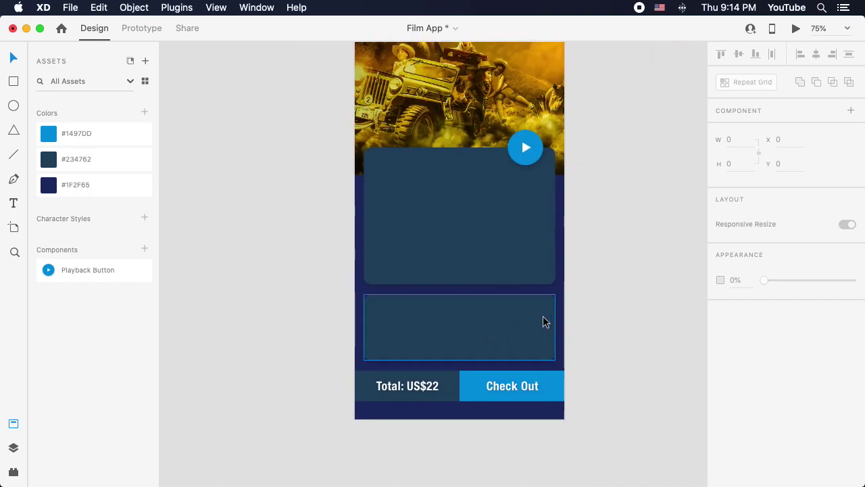
click(509, 391)
click(474, 384)
click(401, 391)
click(361, 377)
Step: Try to group the Check Out text with the blue rectangle behind it
click(508, 389)
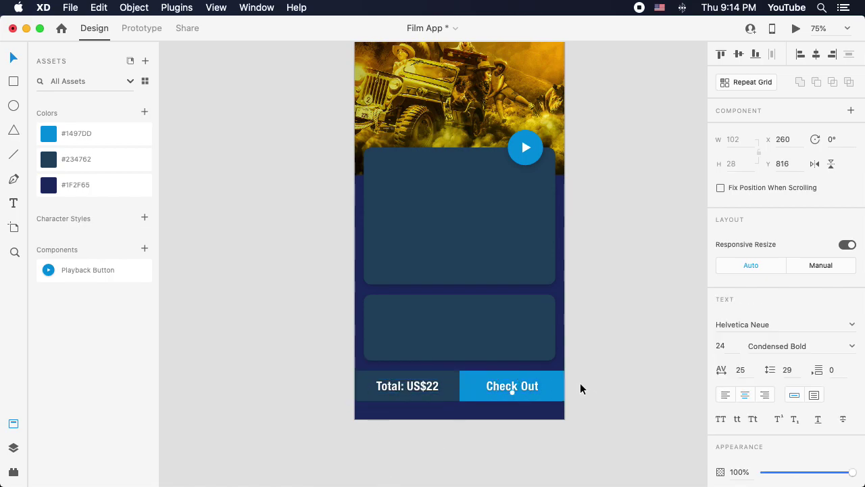
click(544, 378)
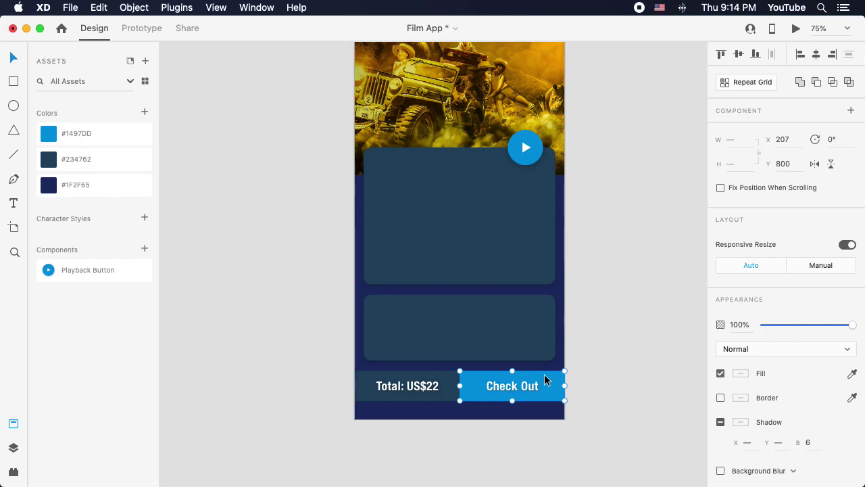
key(super+g)
key(super+z)
Step: Make the Check Out text and its blue rectangle a component and name it "Check Out Button"
double_click(513, 386)
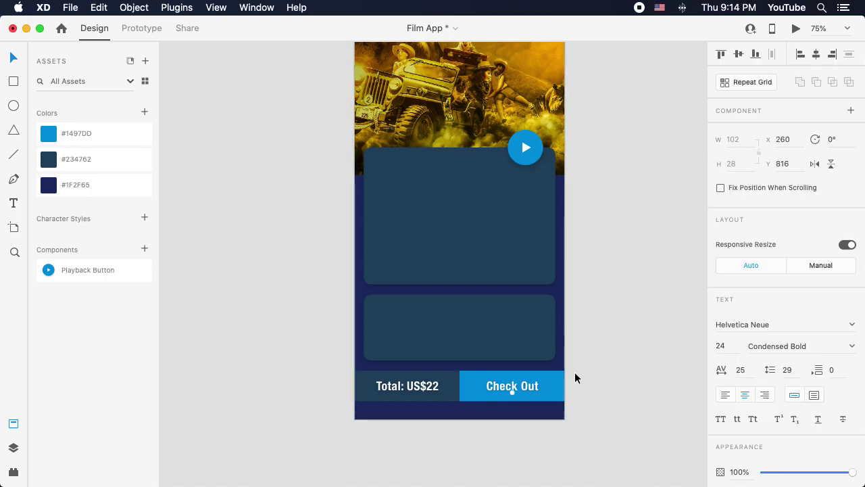
click(559, 380)
click(144, 249)
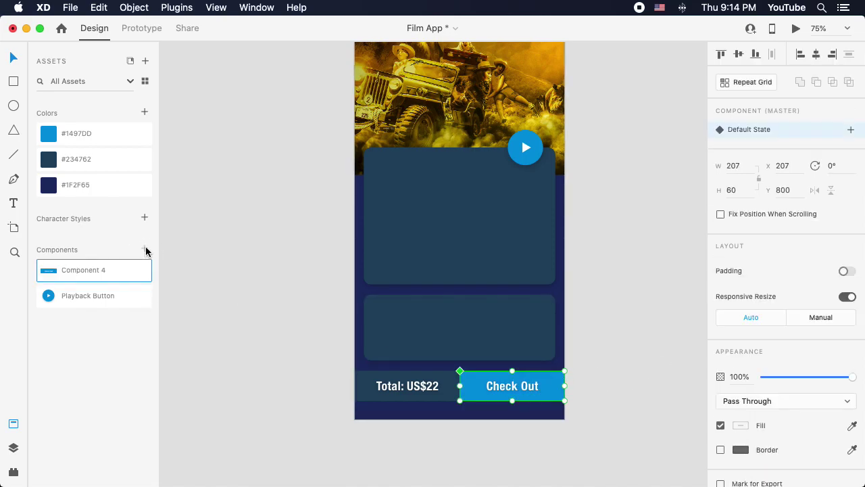
double_click(83, 270)
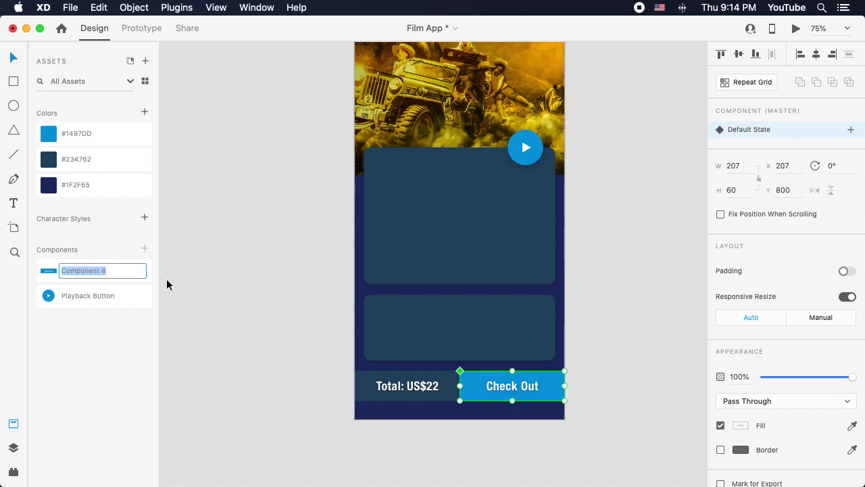
text(Check Out Button)
key(Return)
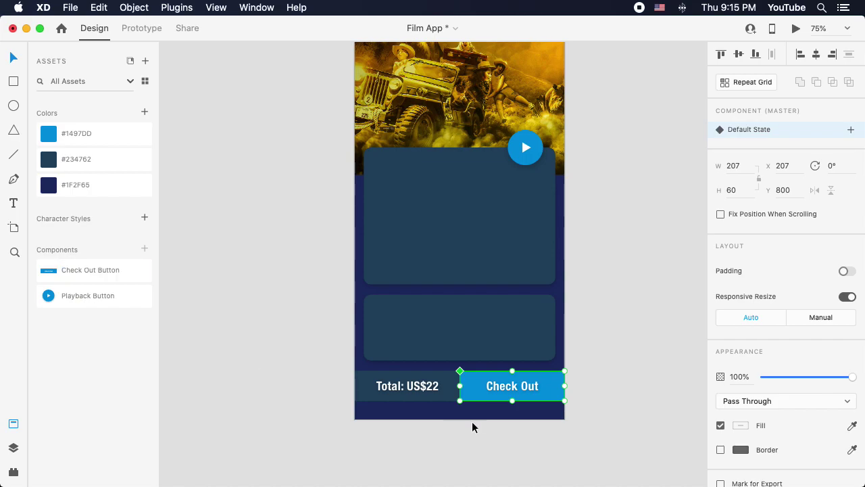
Step: Make the Total text and its dark rectangle a component and name it "Price Button"
click(405, 387)
shift+click(363, 387)
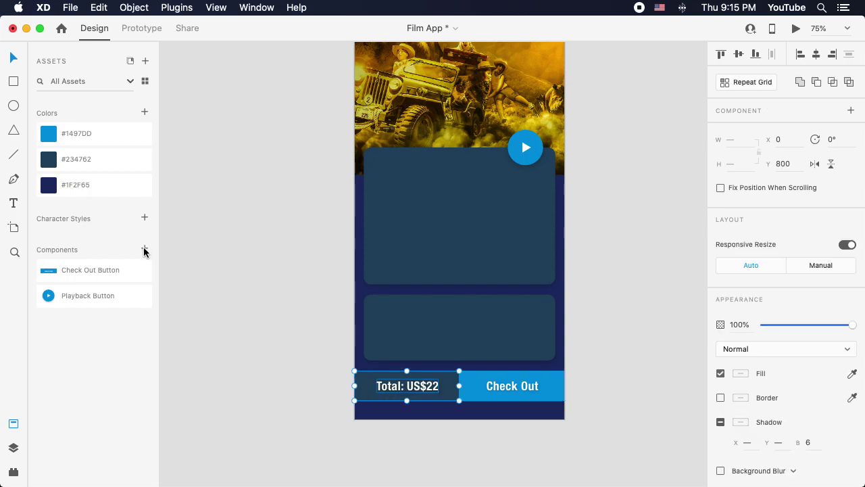
click(144, 250)
double_click(102, 272)
text(Price)
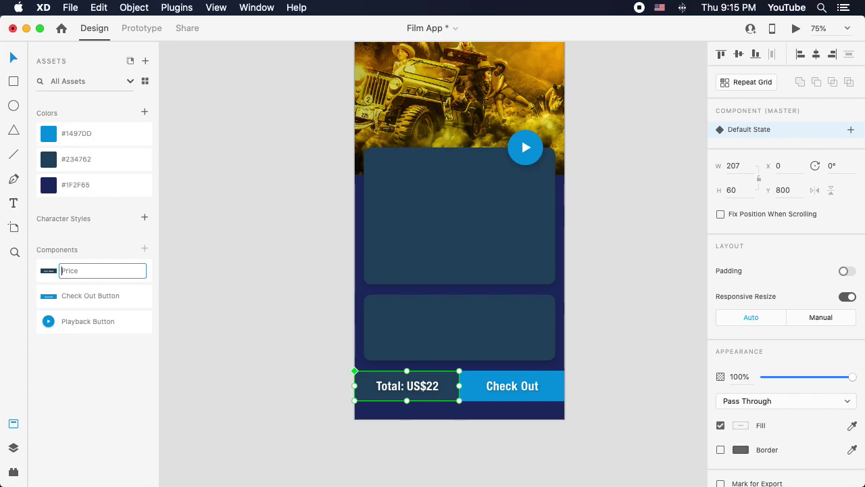
text(Button)
key(Return)
Step: Reorder the component assets as Playback Button, Price Button, Check Out Button and clear the selection
drag(102, 276, 93, 313)
drag(100, 271, 97, 298)
drag(100, 330, 107, 264)
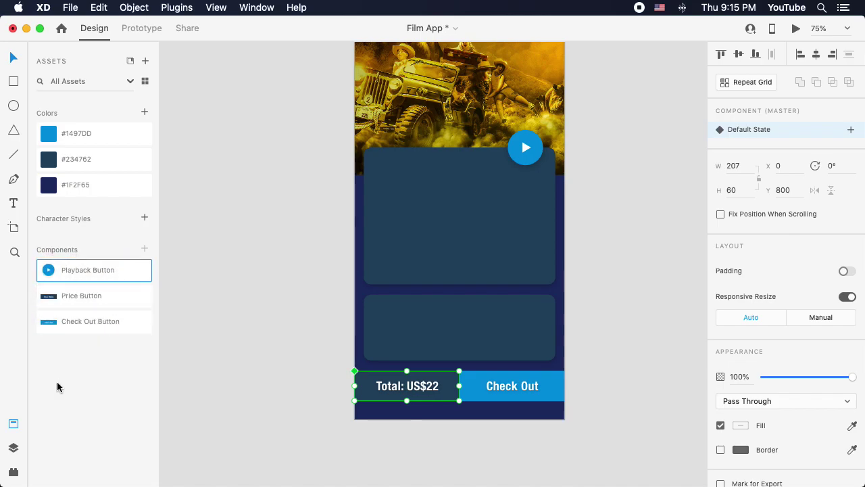
click(294, 342)
click(414, 385)
click(622, 312)
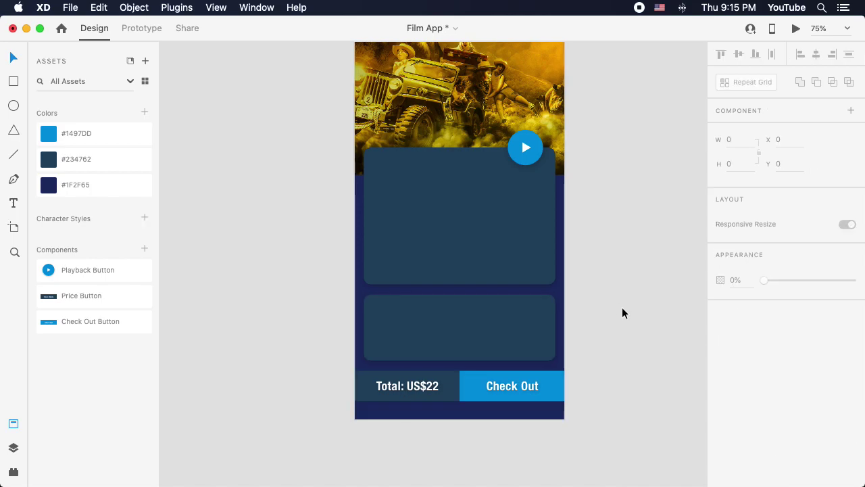
Step: Edit the bright blue colour asset so everything using it becomes #0F70A2
drag(622, 313, 593, 336)
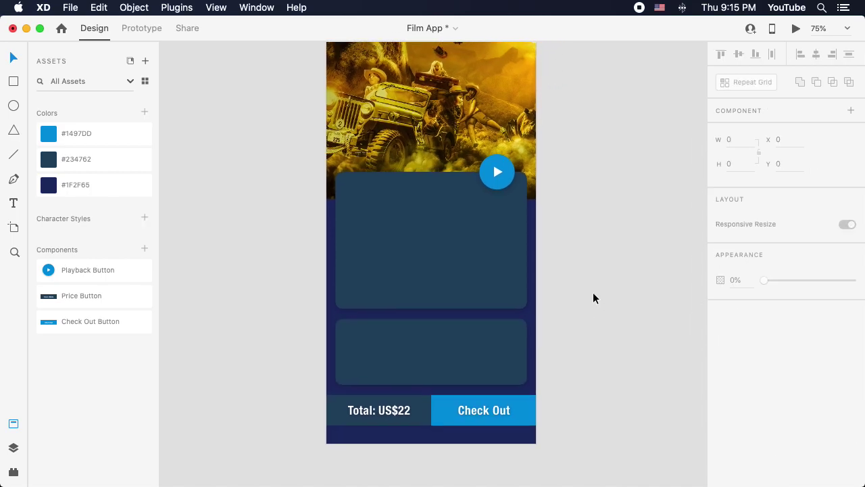
scroll(593, 295, up, 2)
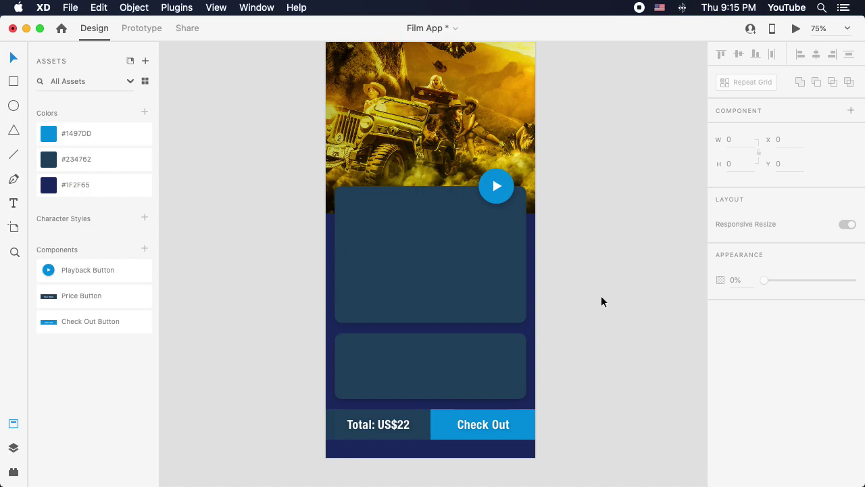
right_click(49, 135)
click(74, 155)
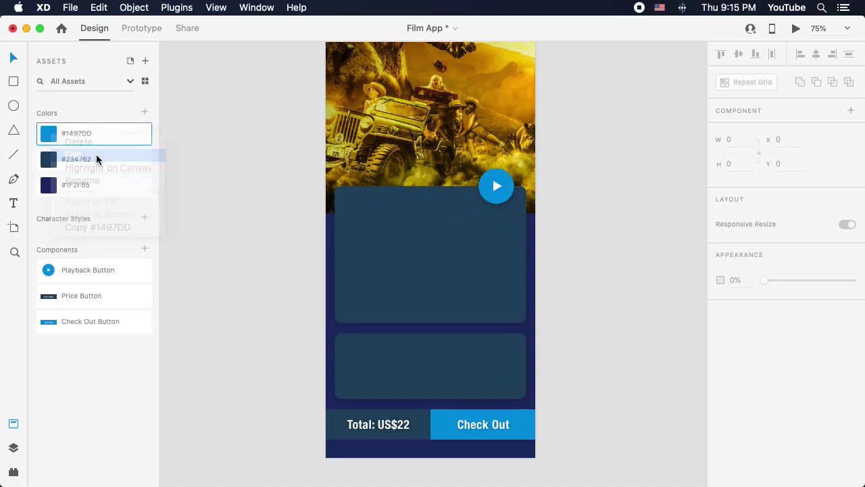
drag(139, 137, 140, 102)
click(207, 194)
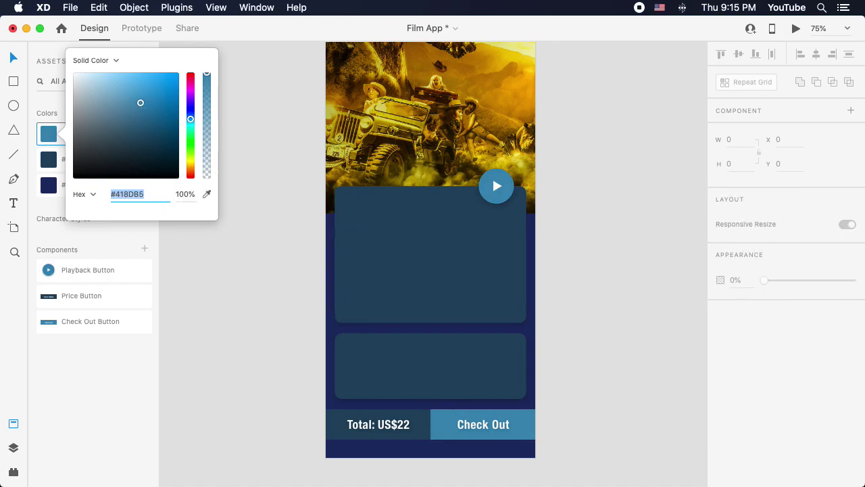
click(492, 176)
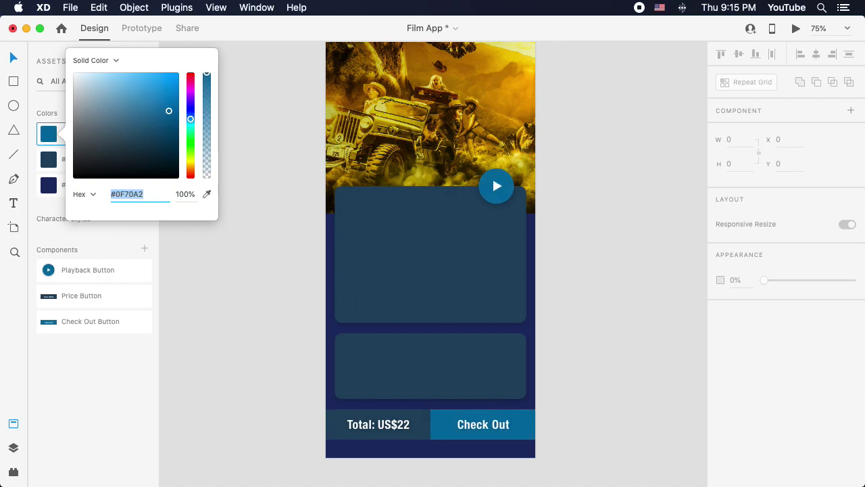
Step: Edit the slate blue colour asset used by the cards and price button to #06394E
click(47, 167)
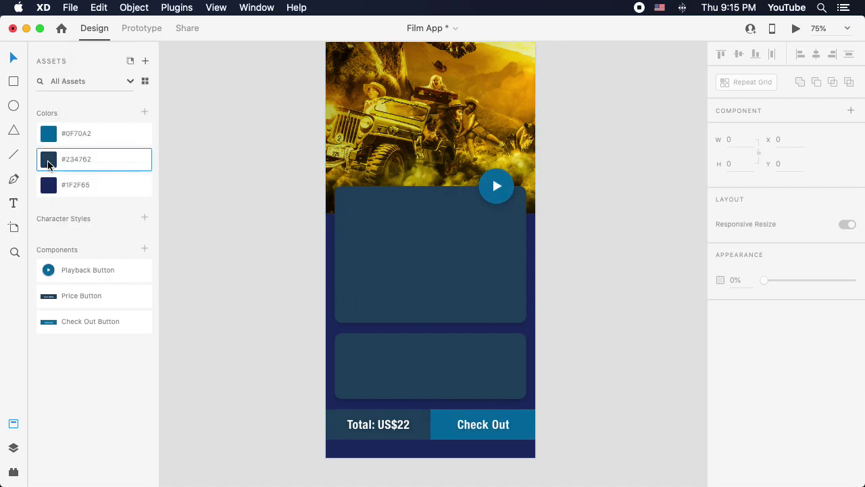
right_click(48, 167)
click(79, 179)
drag(156, 163, 136, 134)
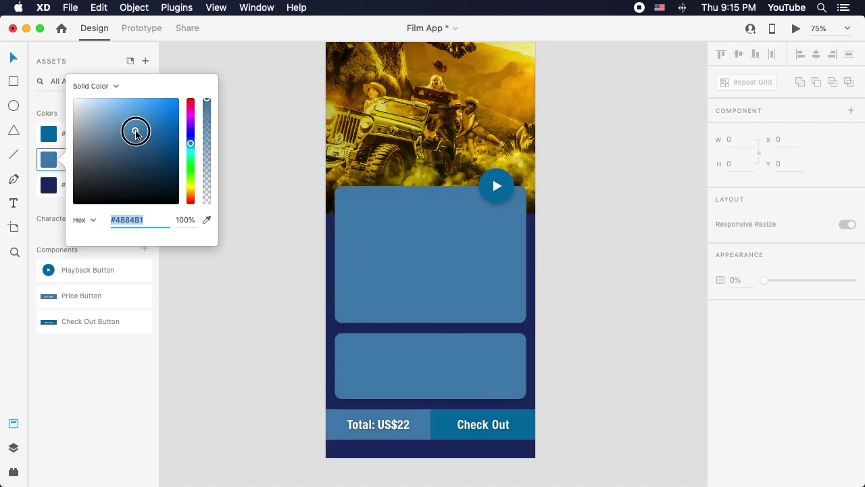
click(207, 219)
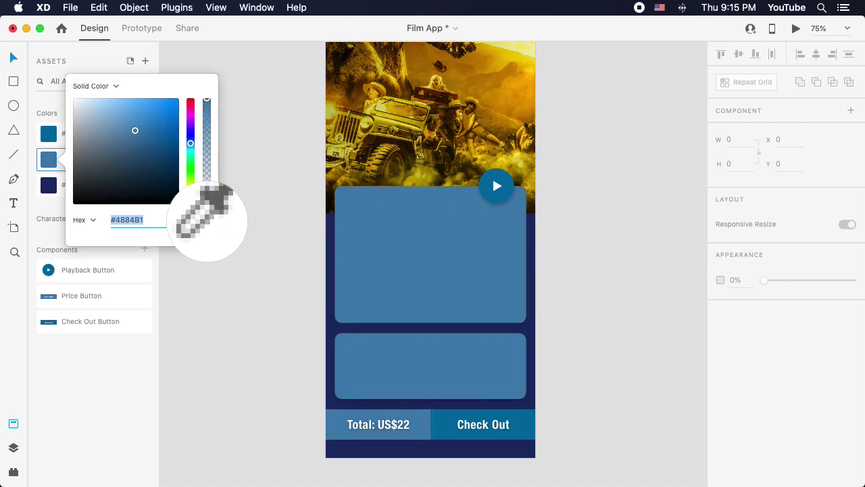
key(Escape)
click(492, 176)
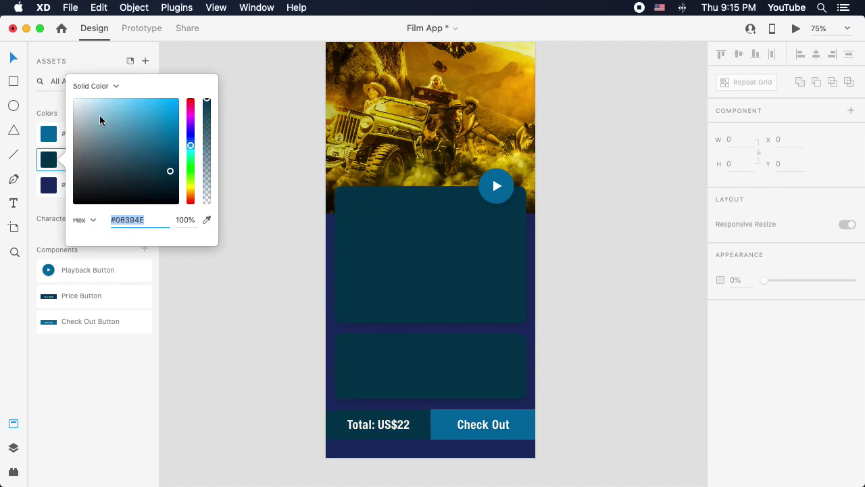
Step: Edit the navy background colour asset to #01202E and save the document
click(48, 188)
right_click(47, 188)
click(87, 201)
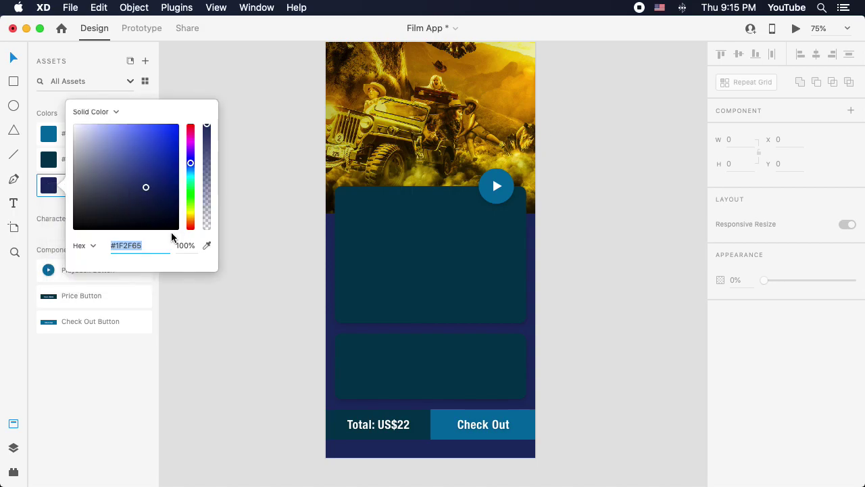
click(207, 246)
key(Escape)
text(#01202E)
key(Return)
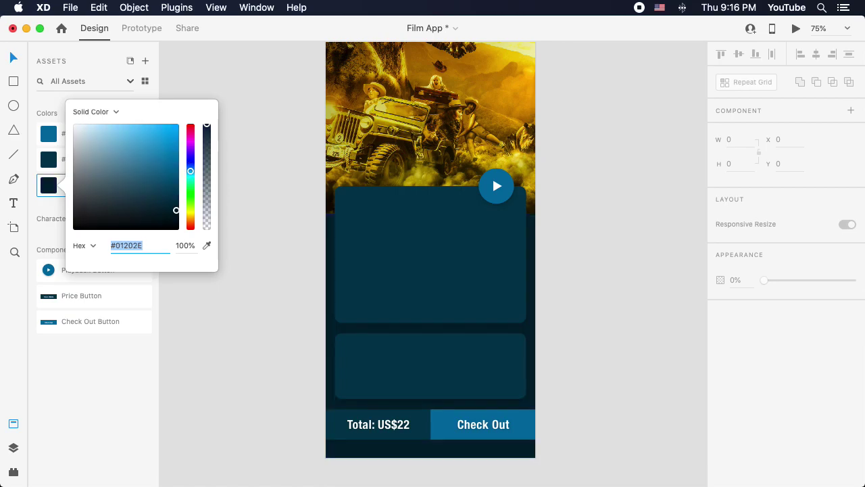
click(254, 95)
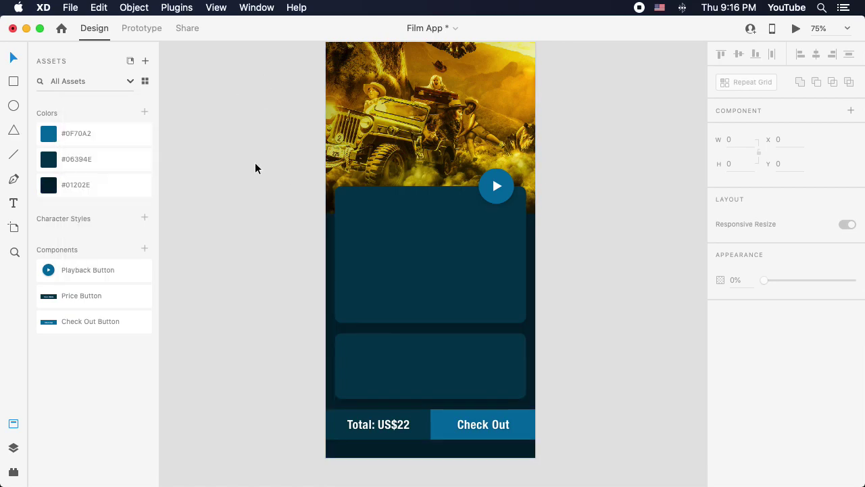
key(super+0)
key(super+s)
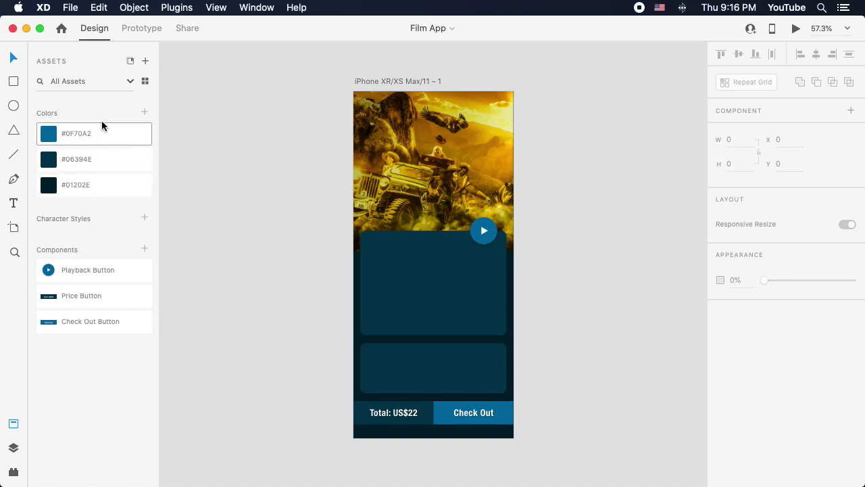